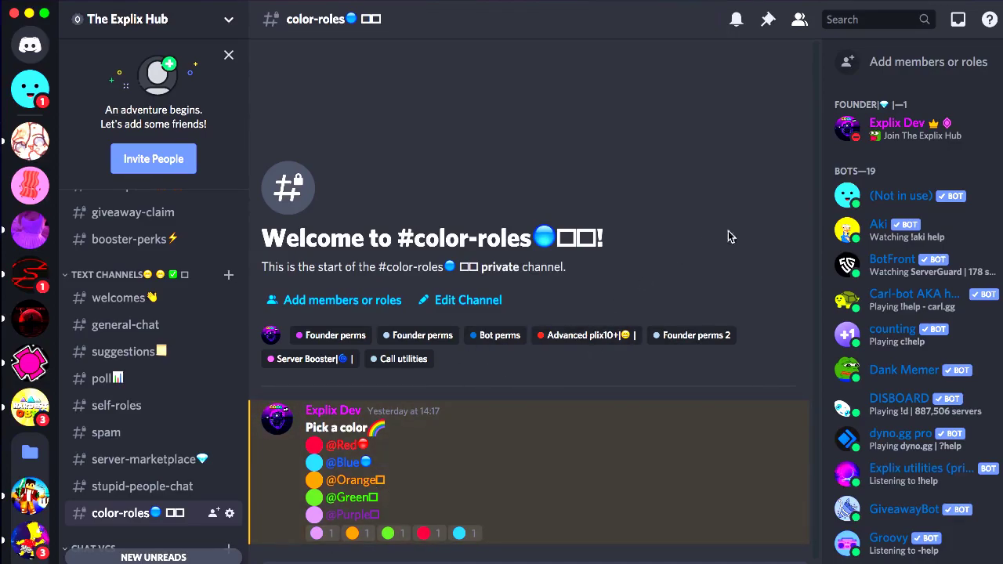
- View the profiles of the MEE6 bot and the Explix utilities bot in the member list
click(847, 205)
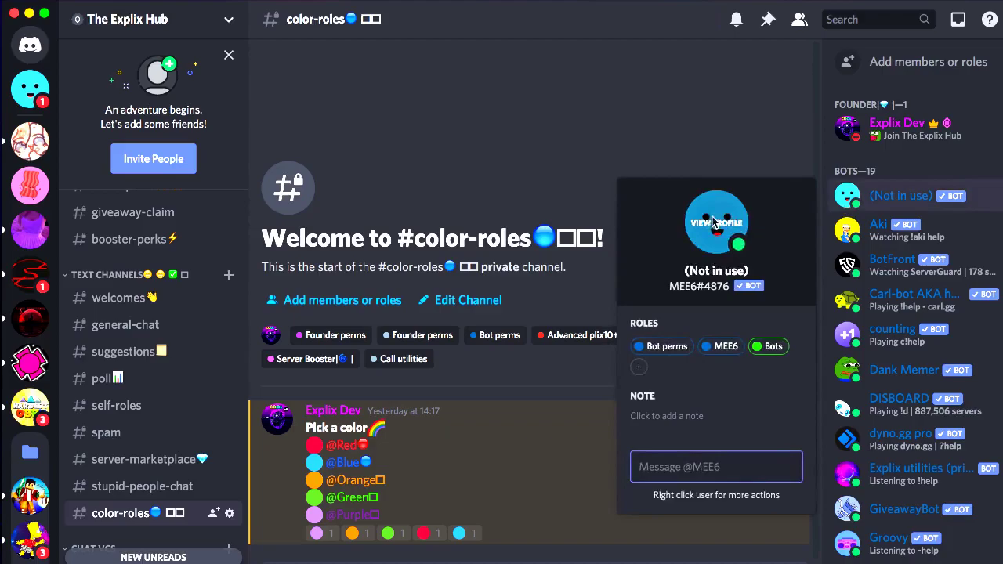
click(715, 219)
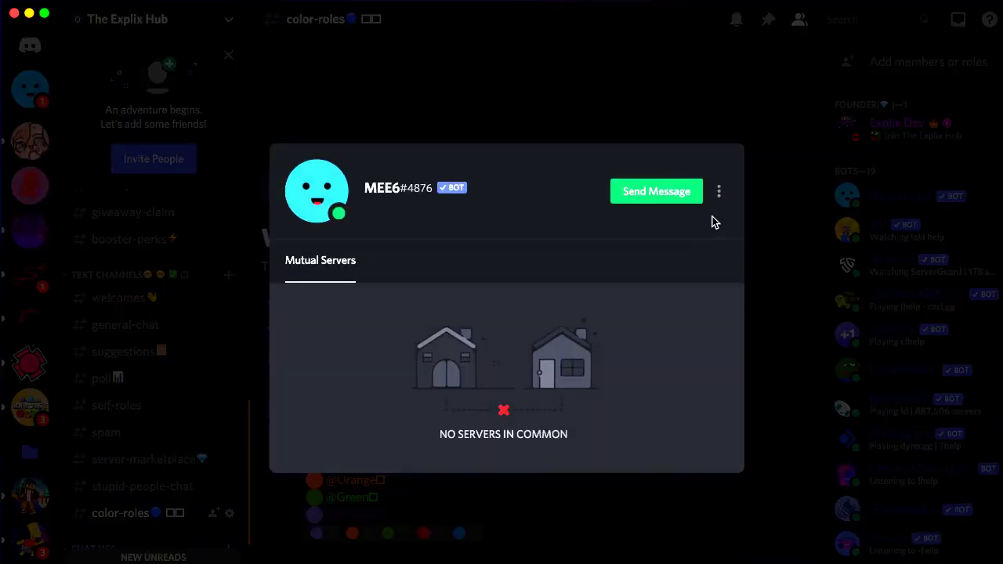
click(574, 141)
click(862, 203)
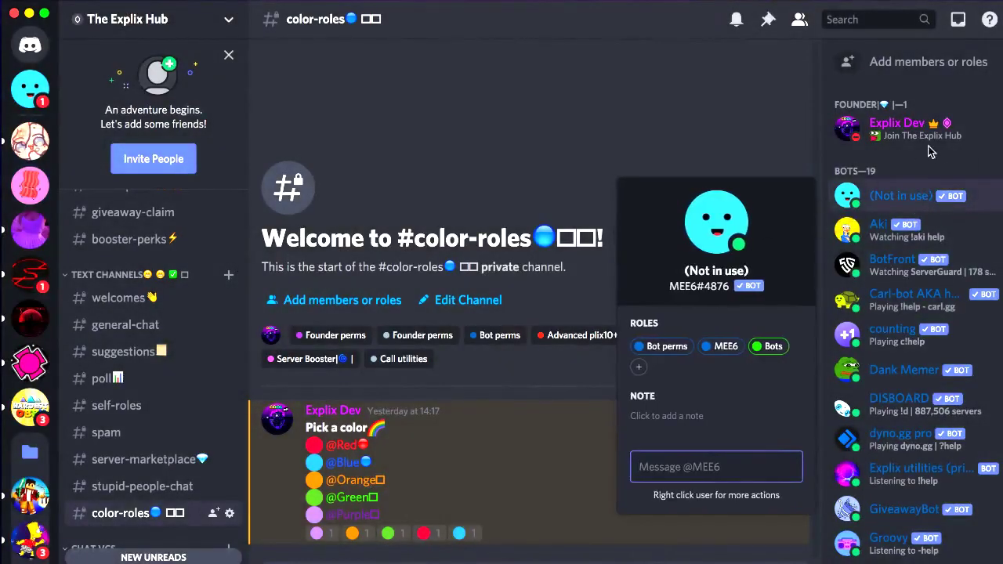
click(900, 206)
click(899, 487)
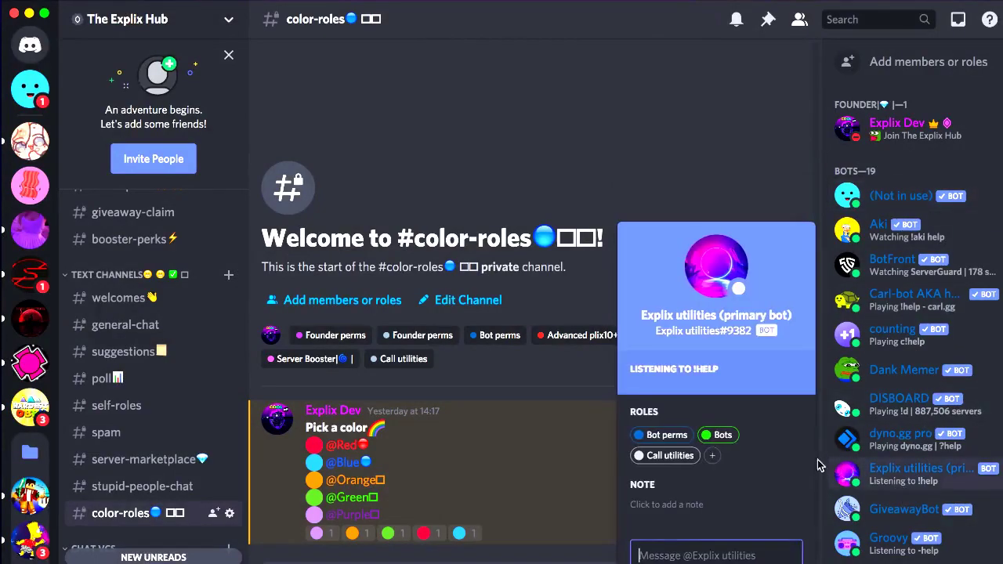
click(921, 489)
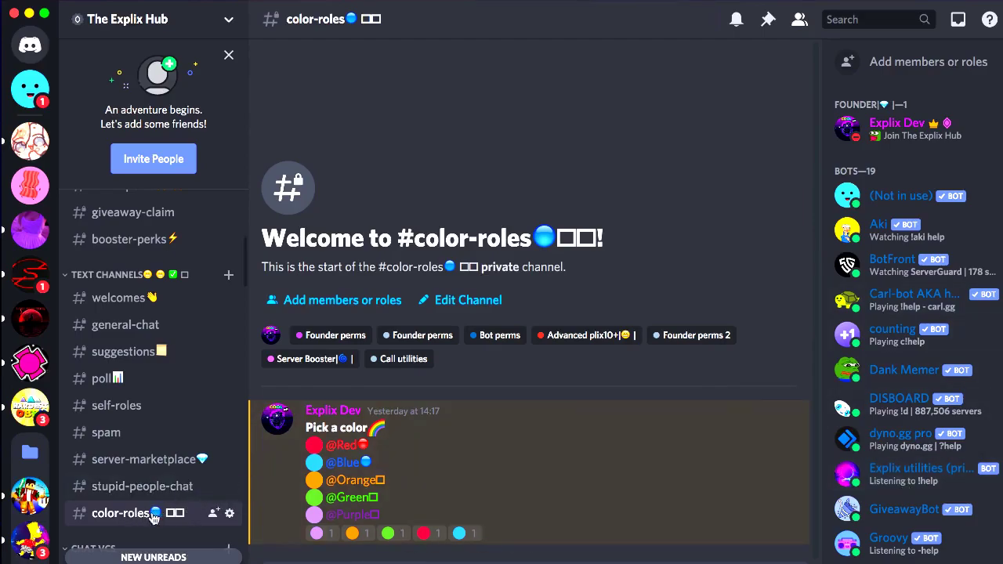
- Create a new role in the server settings of The Explix Hub
click(186, 18)
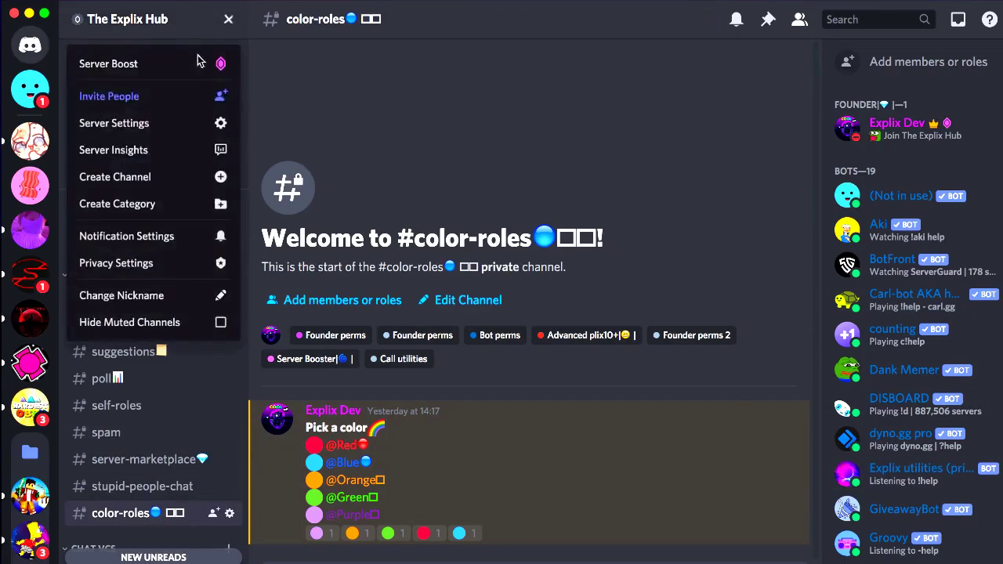
click(151, 127)
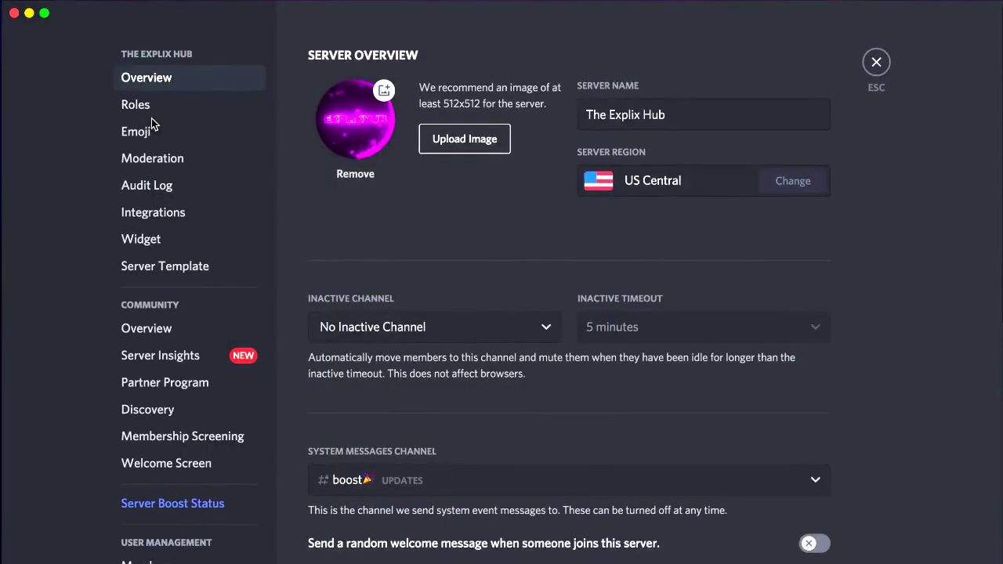
click(135, 105)
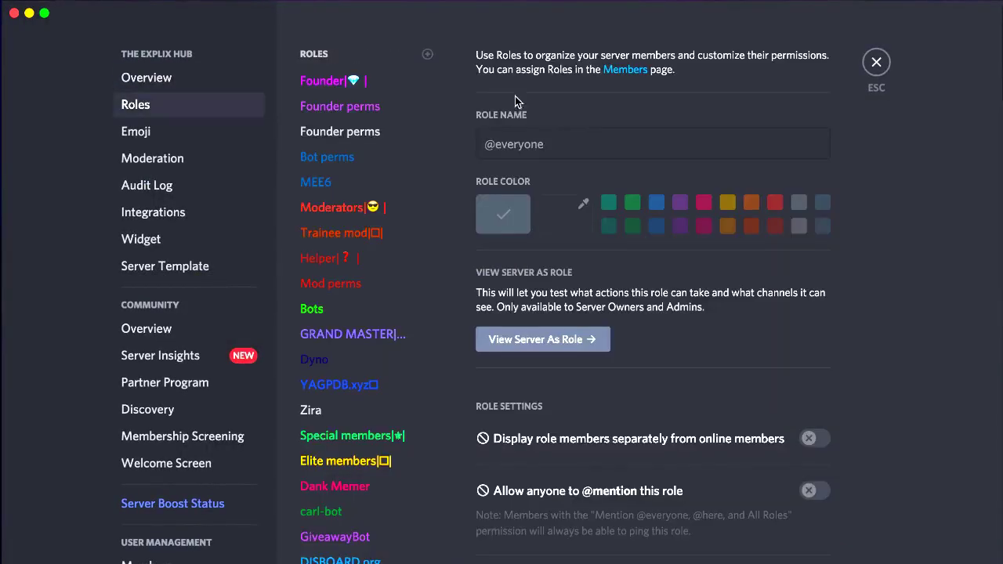
click(429, 55)
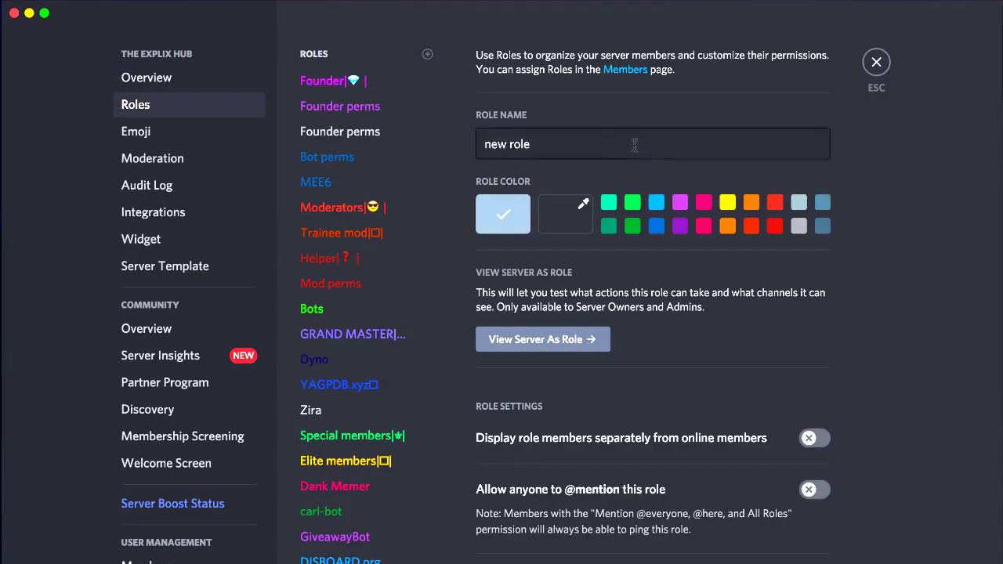
- Name the new role Pink, give it the darker pink preset color, and leave the server settings
drag(541, 144, 449, 144)
key(BackSpace)
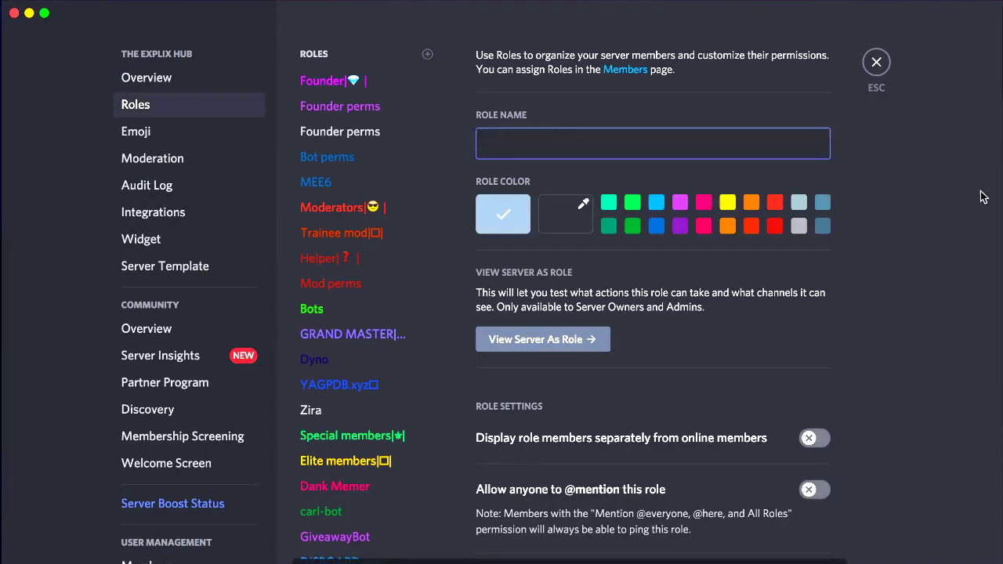
text(Pink)
click(752, 329)
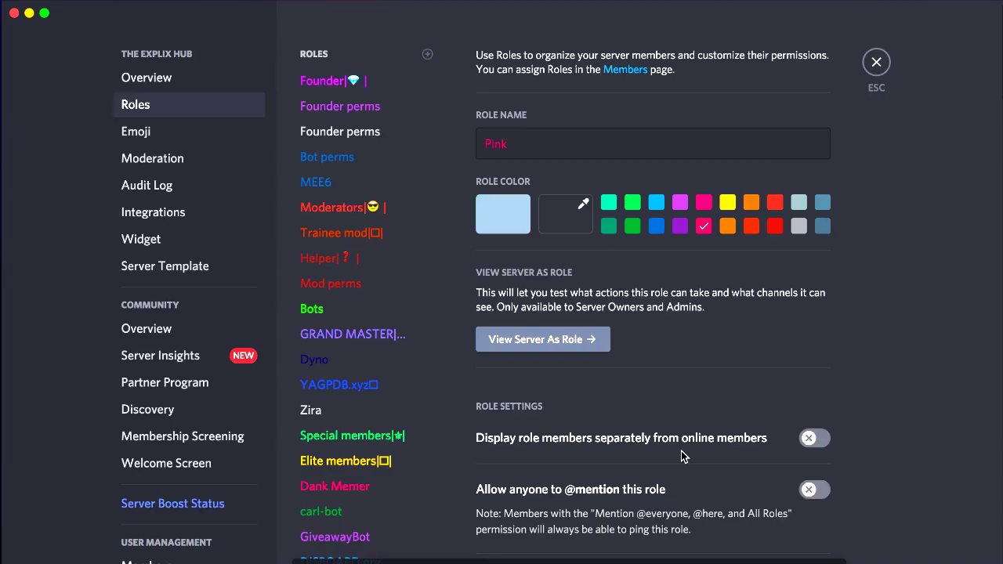
key(Escape)
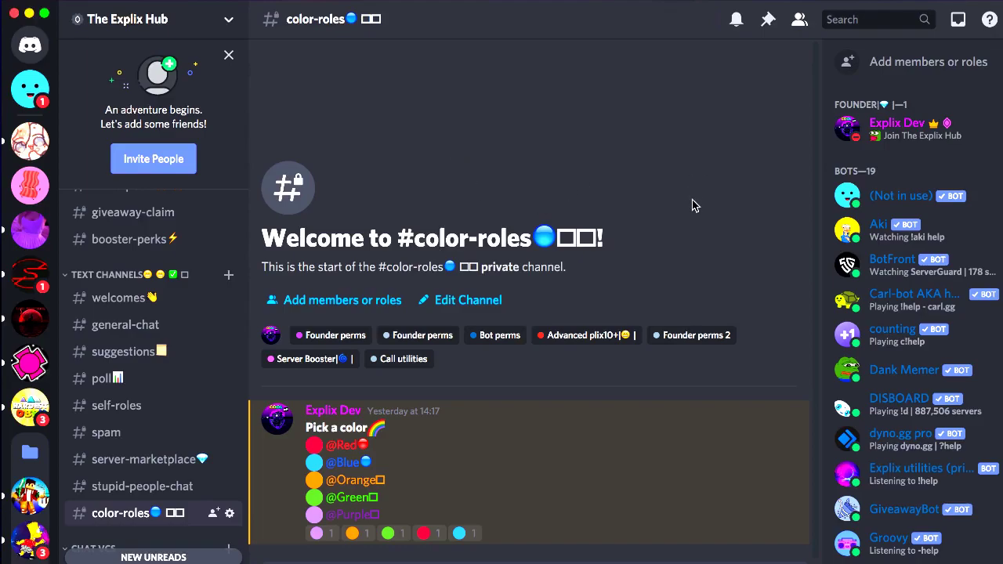
- Switch to the Chrome browser and open mee6.xyz
key(ctrl+Up)
click(492, 275)
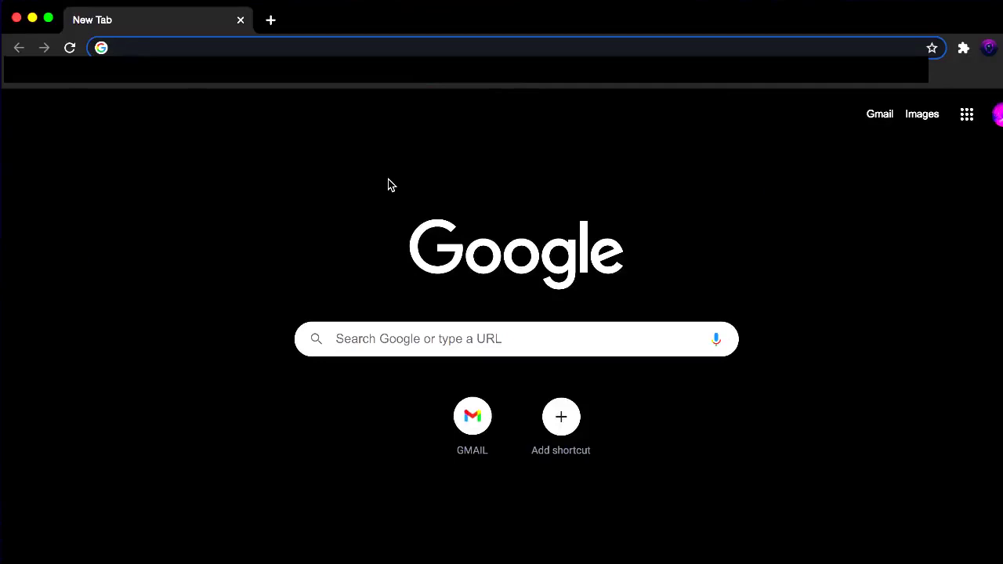
text(mee6.xyz)
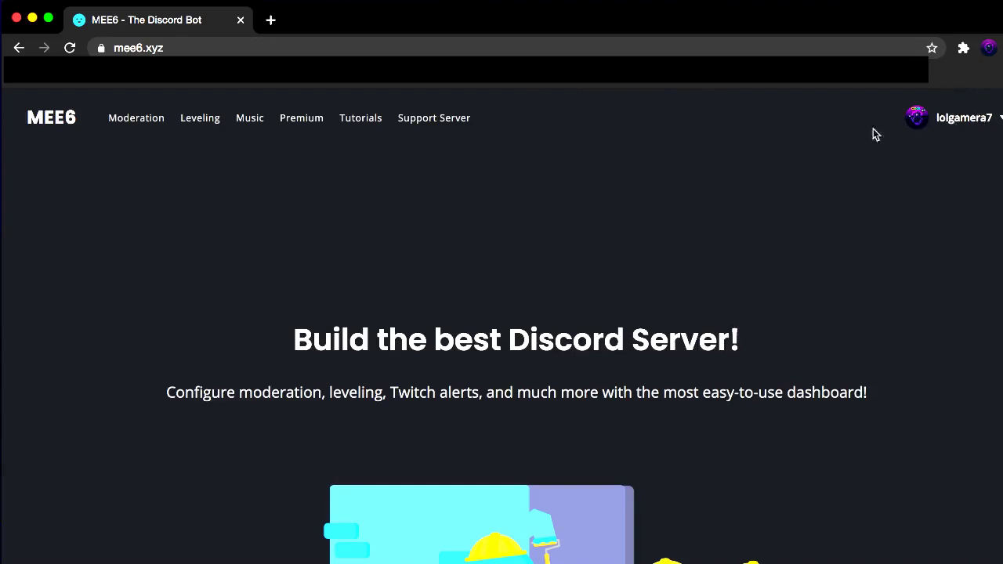
- Open the MEE6 dashboard for The Explix Hub from the account's server list
click(993, 122)
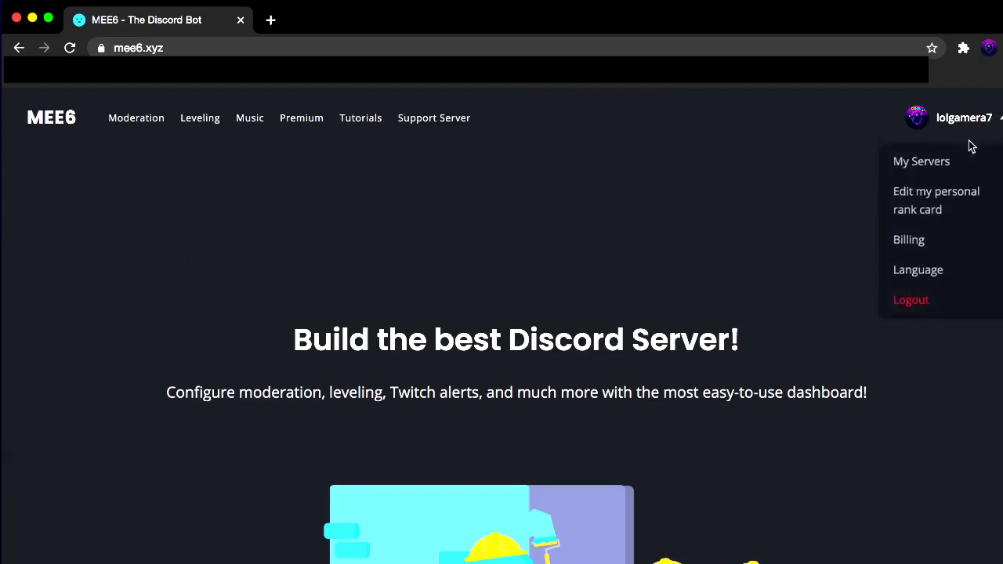
click(949, 161)
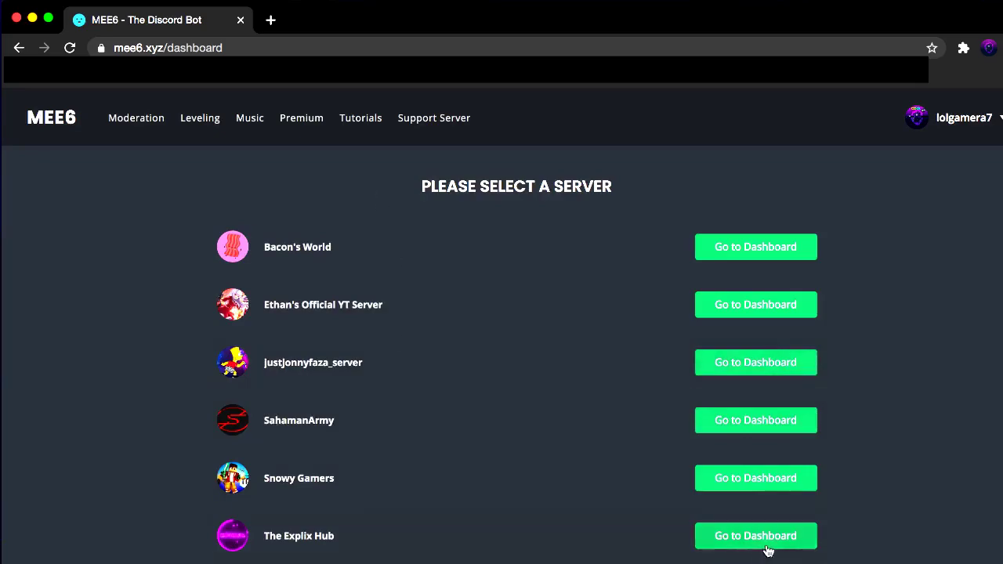
click(709, 540)
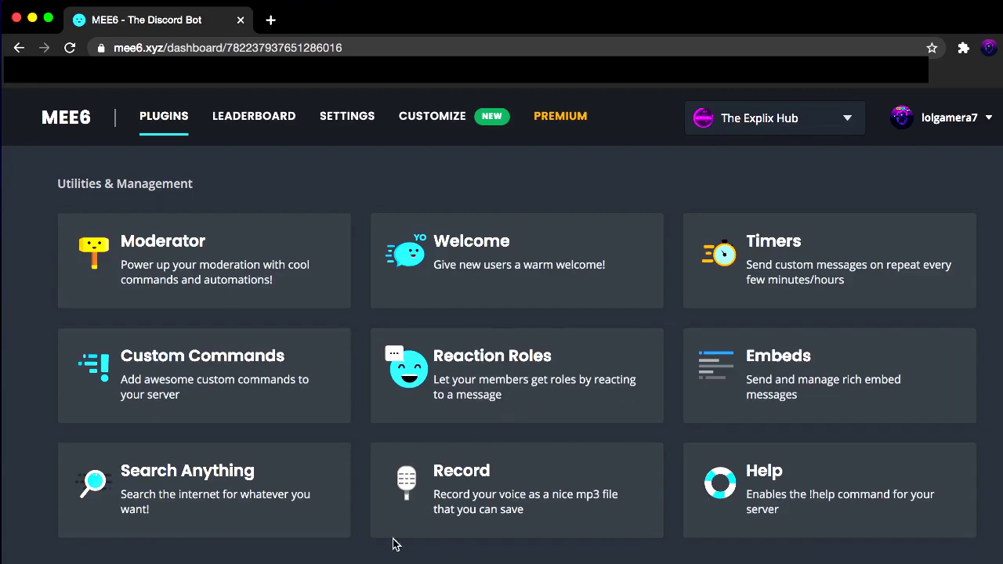
scroll(429, 392, down, 8)
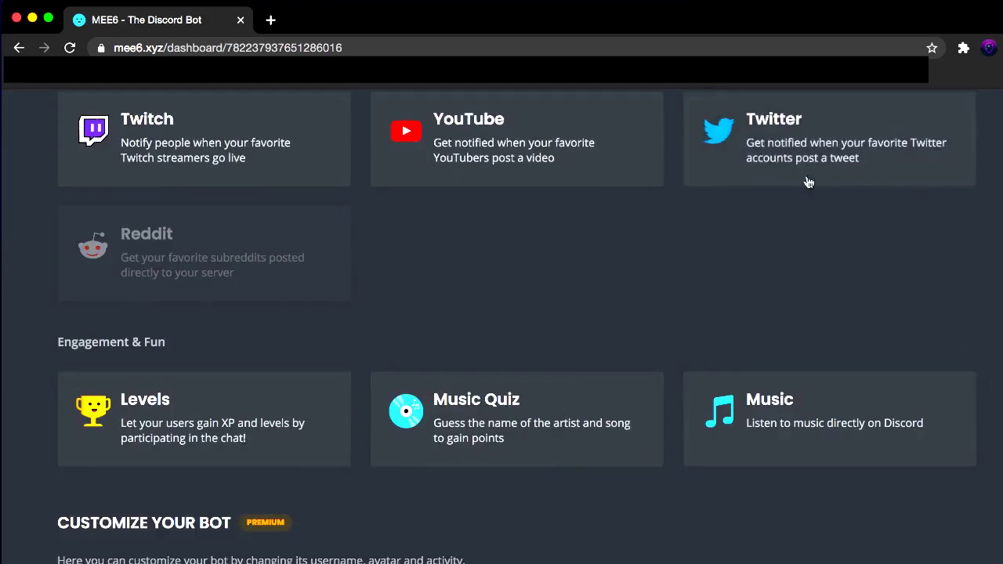
scroll(792, 252, up, 1)
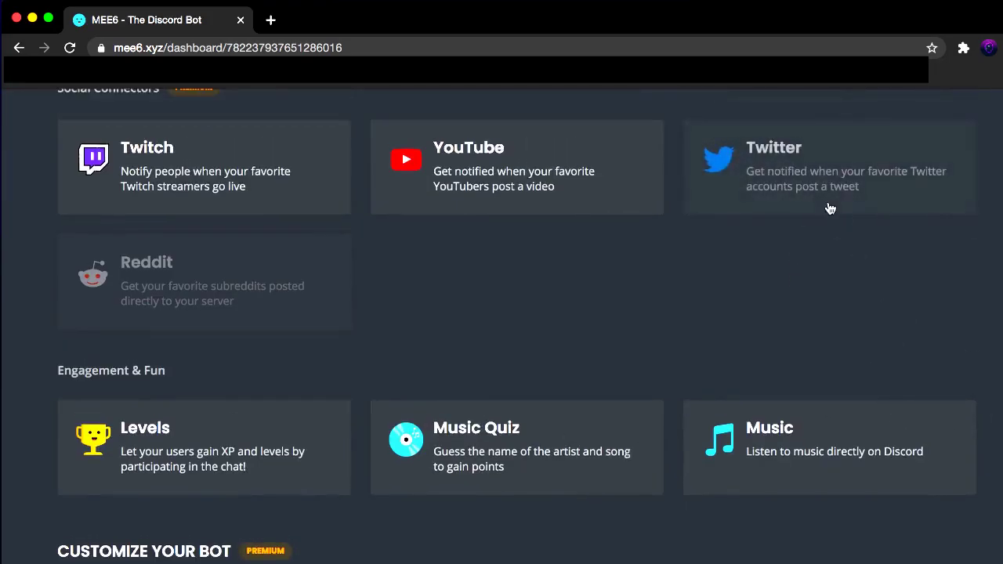
click(824, 199)
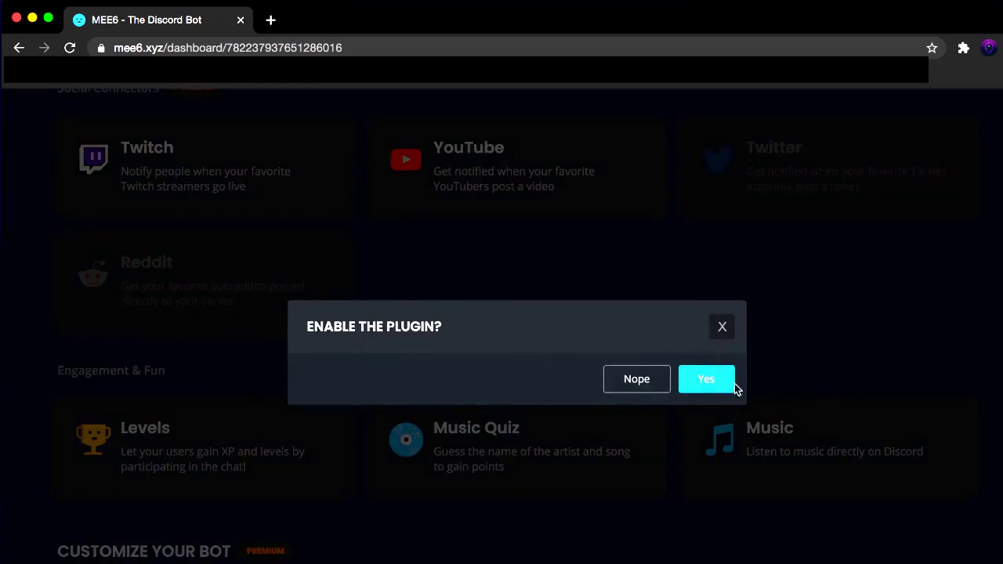
click(720, 329)
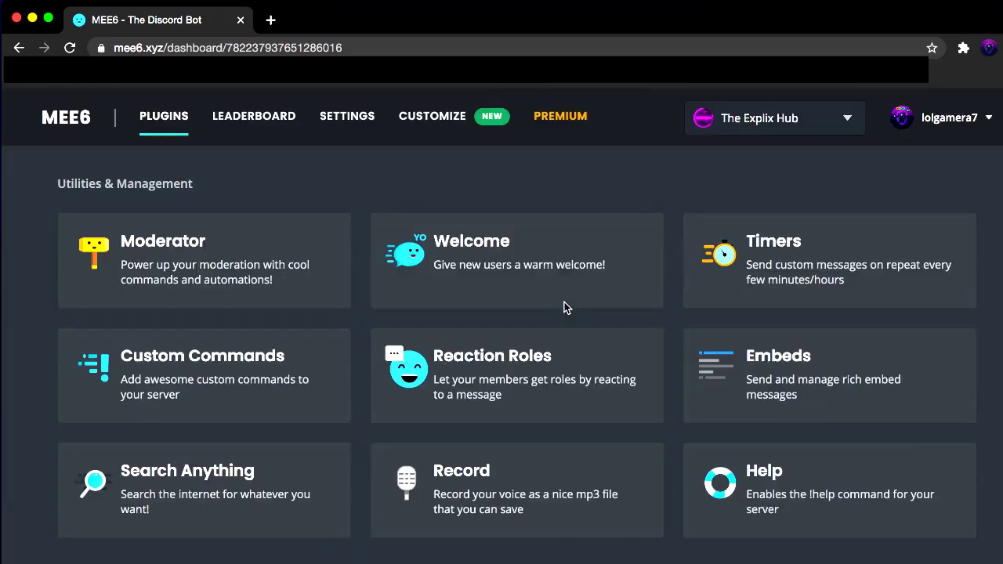
- Open the Reaction Roles plugin and choose color-roles as the channel for the message
click(502, 389)
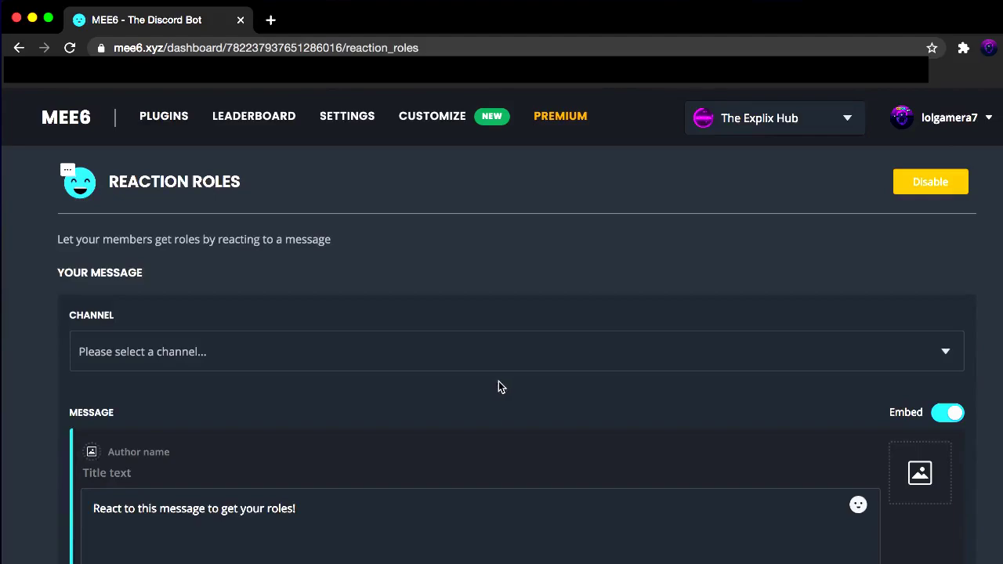
click(348, 356)
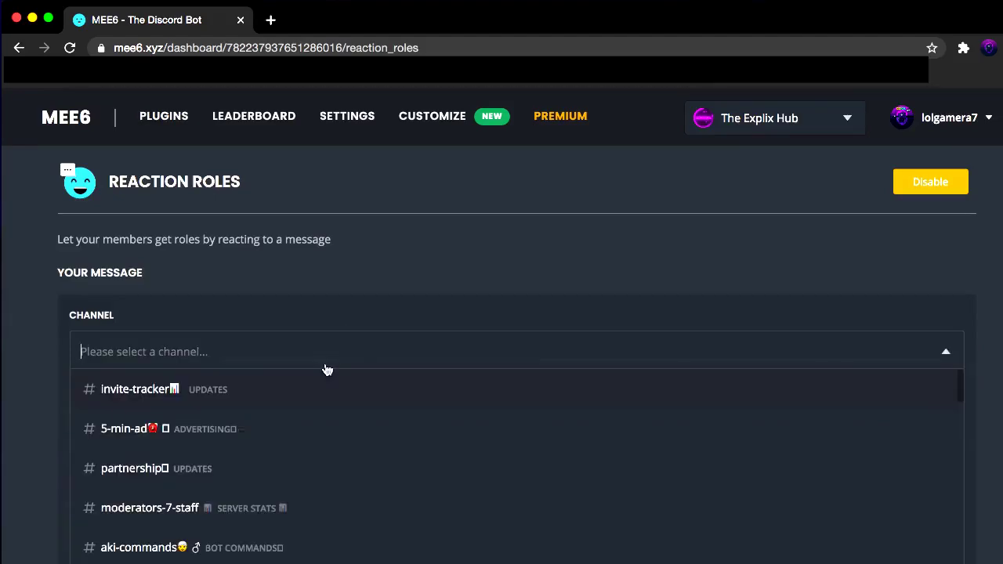
text(col)
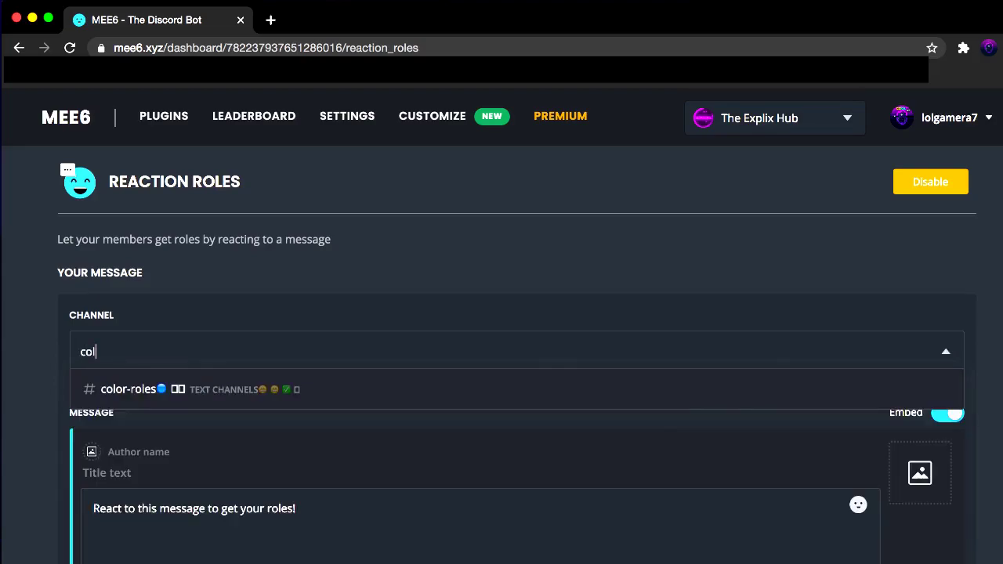
click(221, 390)
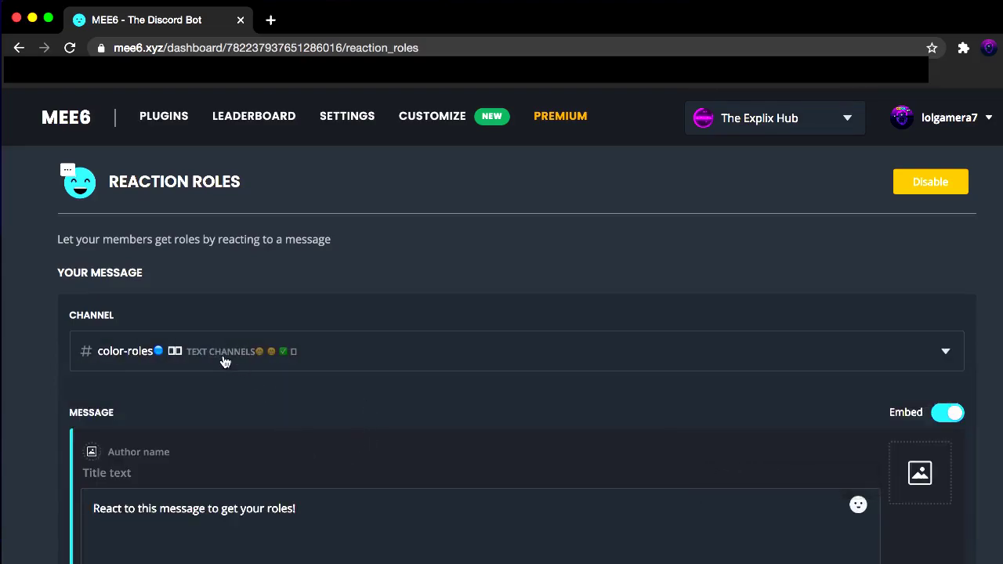
- Set the title of the embed message to "Color roles!"
scroll(221, 364, down, 1)
scroll(219, 365, down, 5)
click(118, 239)
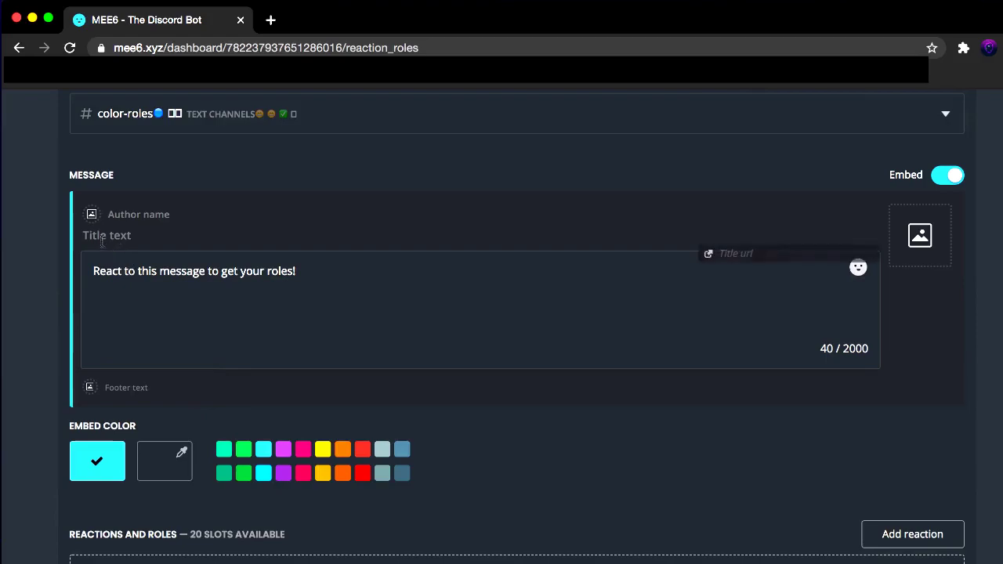
text(Colo)
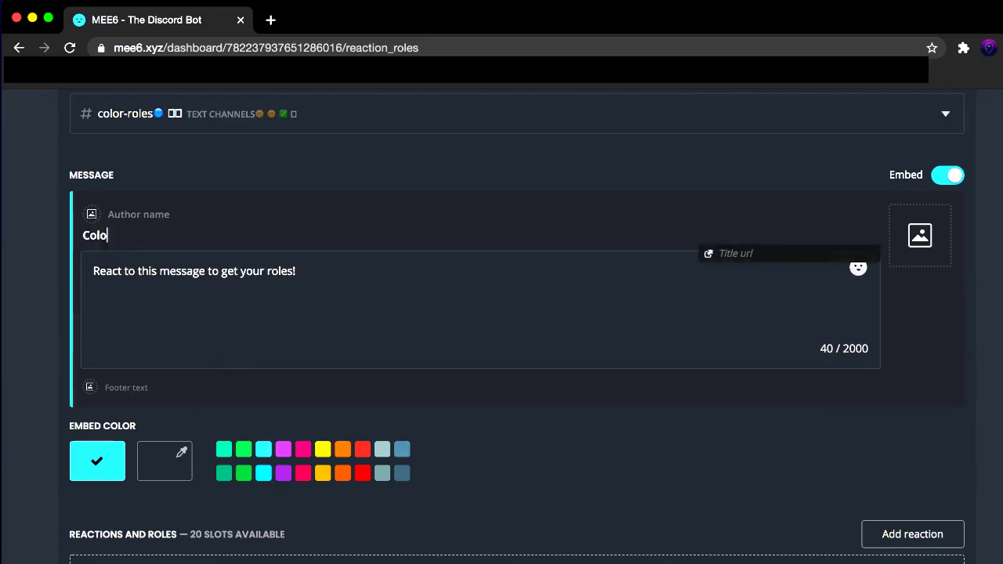
text(r roles!)
click(331, 164)
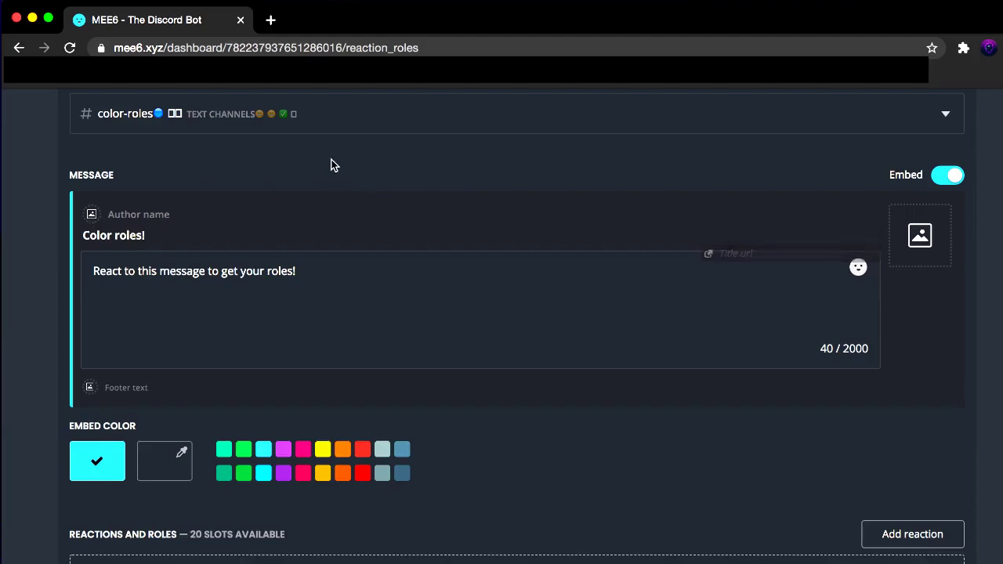
- Replace the embed's default content with "React to this" followed by the blue circle emoji
drag(311, 278, 50, 280)
key(BackSpace)
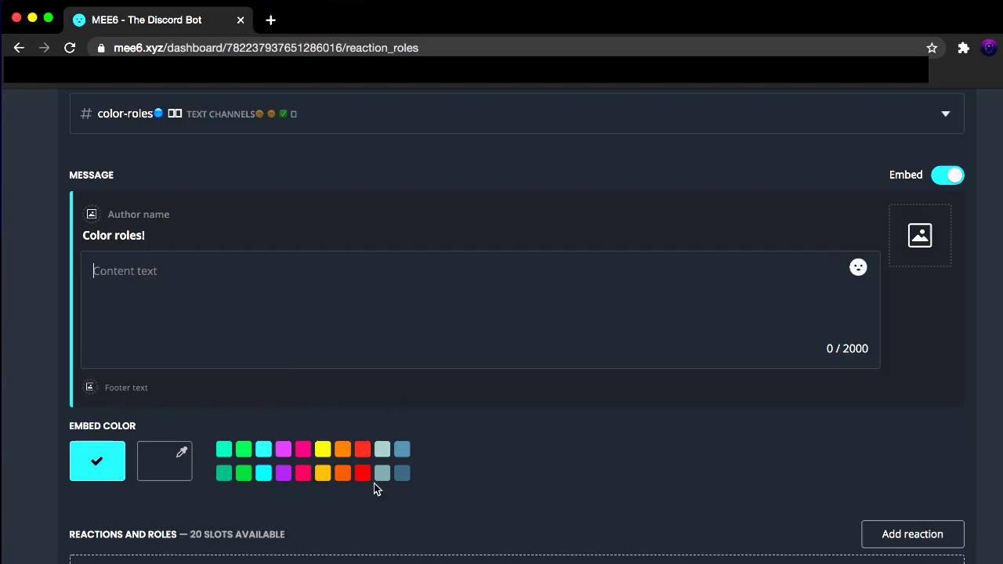
text(React to this)
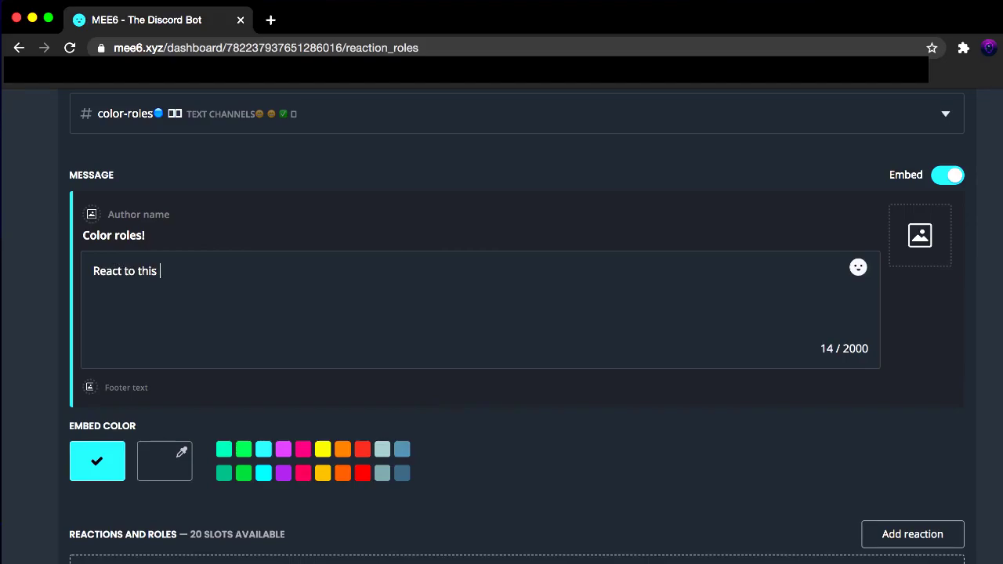
click(858, 267)
text(bl)
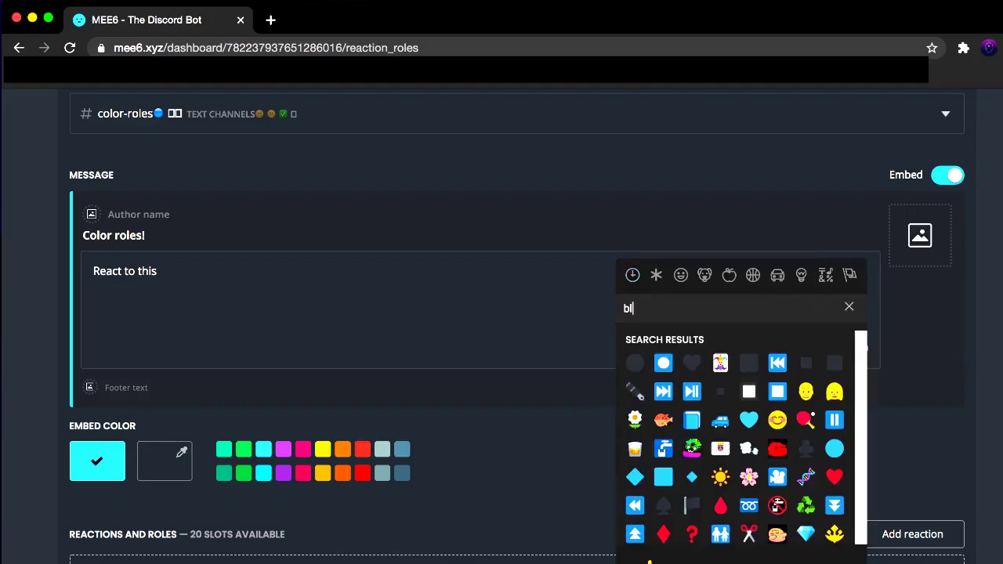
text(u)
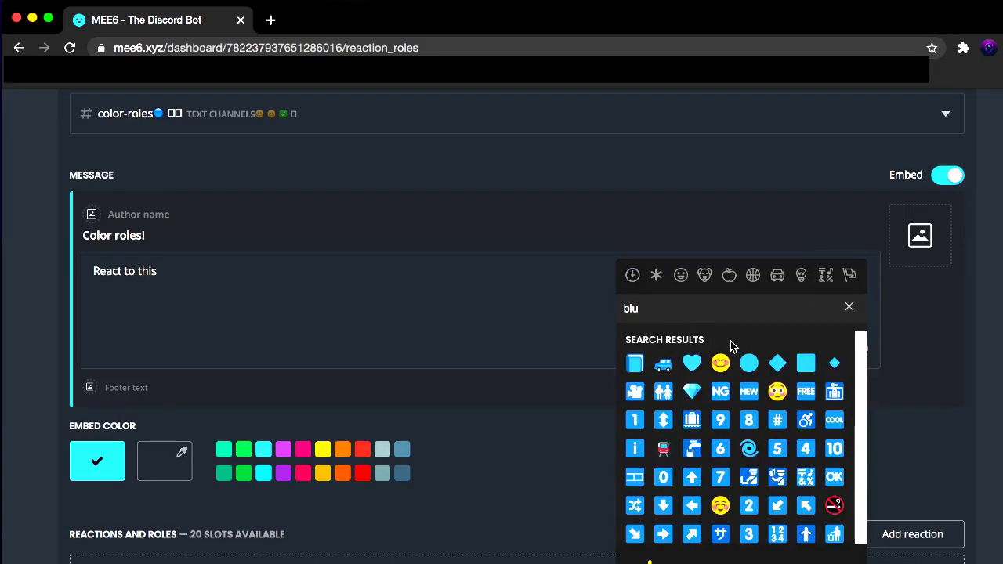
click(749, 368)
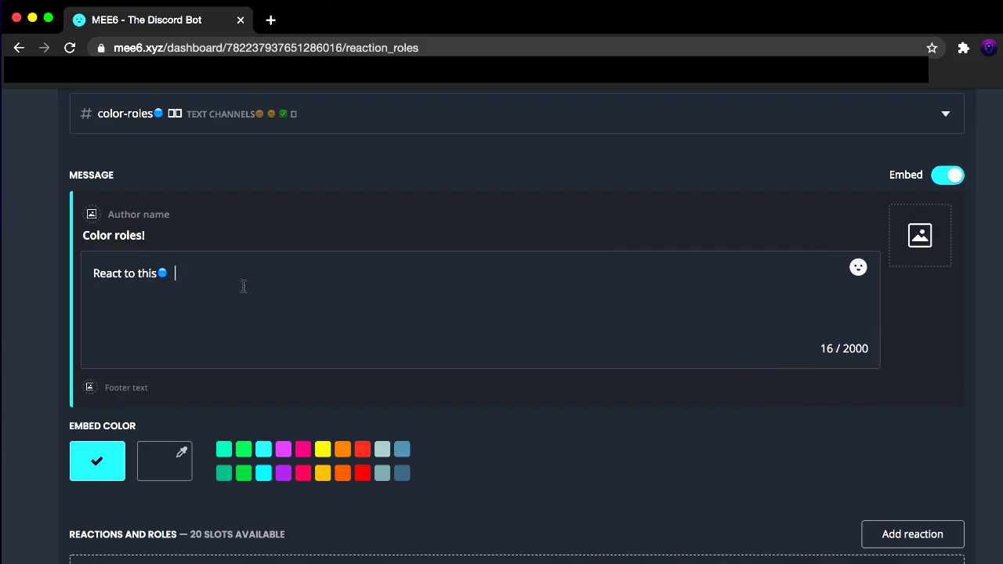
- Complete the message line with "To get blue color role" and add three line breaks after it
text(To get blue colo)
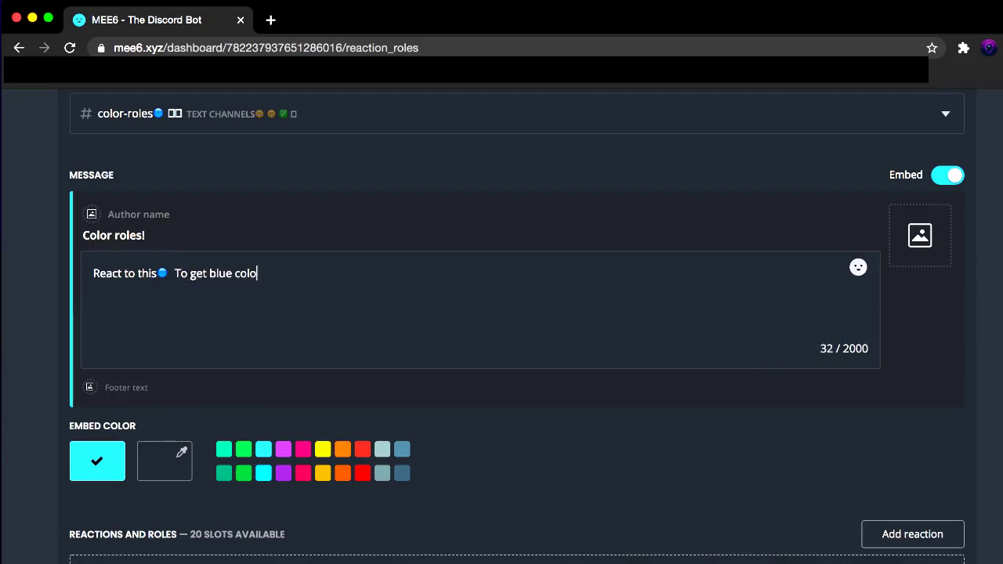
text(r role)
key(Return)
key(Return)
key(Return)
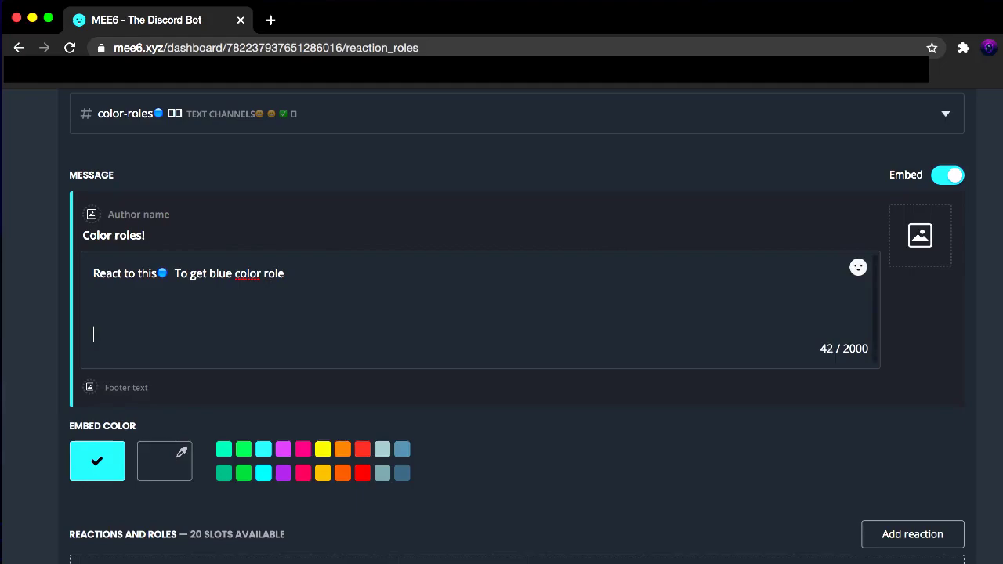
- Add a second line directly below the first reading "React to this", the red circle emoji and "To get red color role"
key(BackSpace)
key(BackSpace)
key(BackSpace)
text(React to)
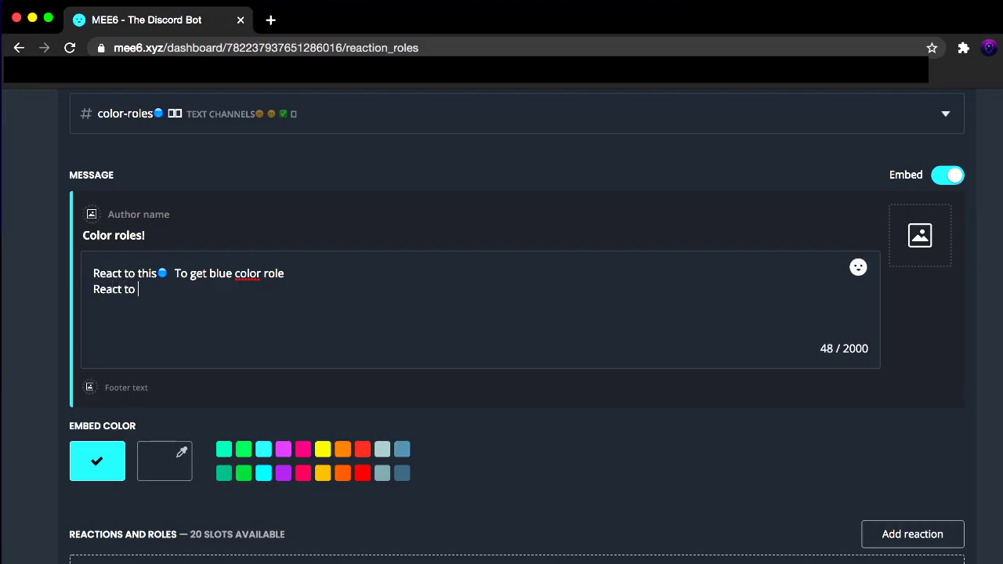
text( this)
click(858, 269)
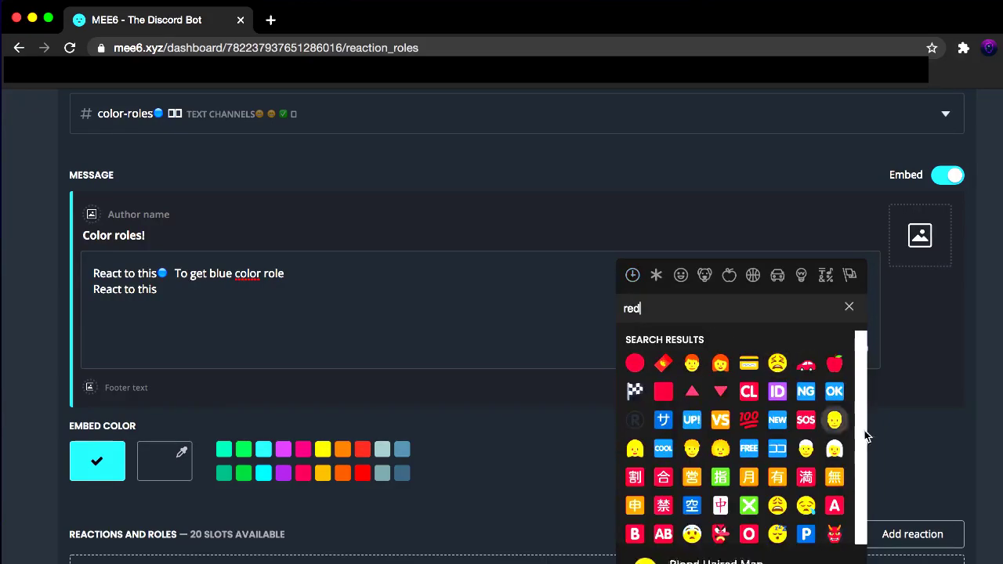
click(635, 363)
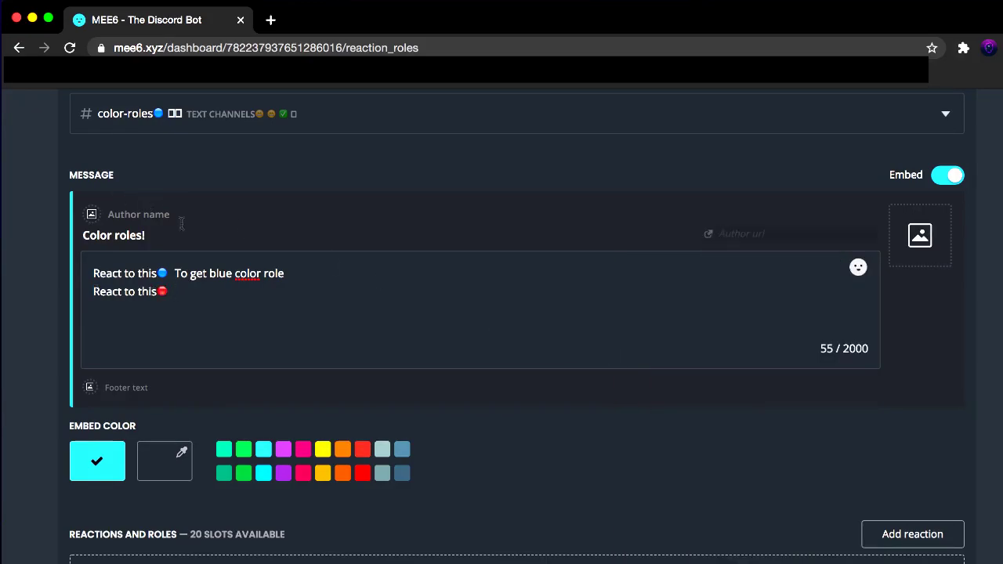
text(To get red co)
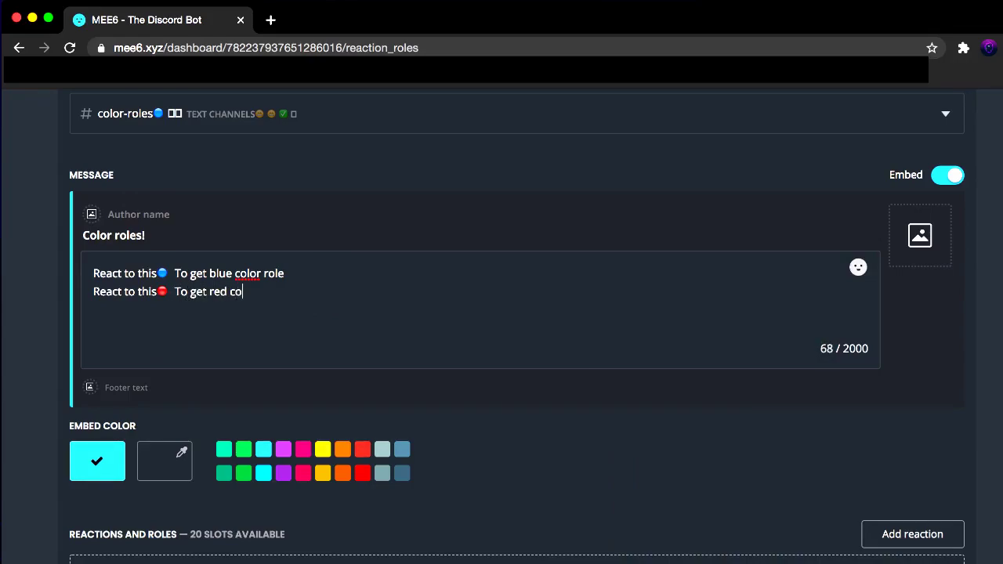
text(lor role)
- Add a red circle reaction to the message and assign the Red role to it
scroll(448, 439, down, 1)
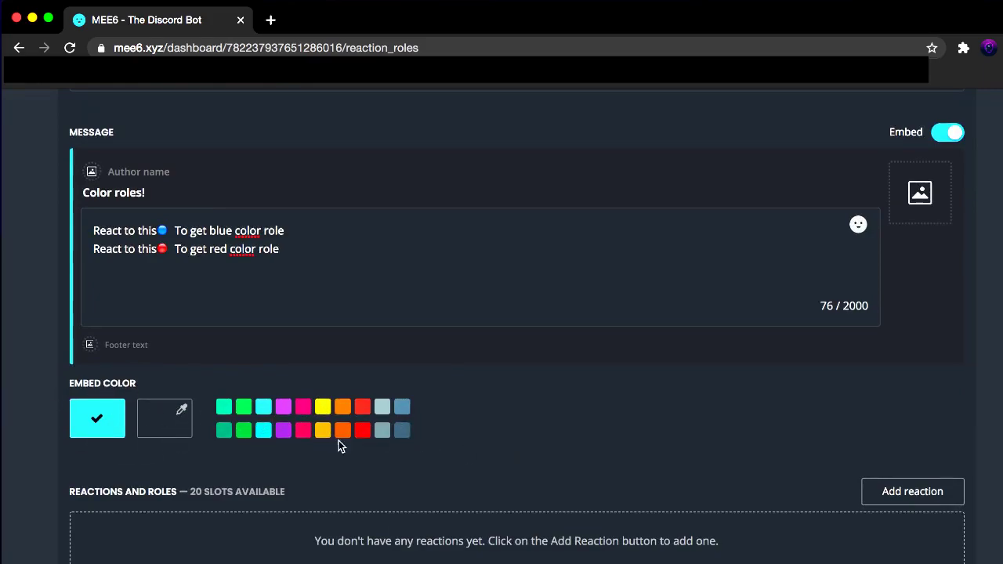
scroll(447, 362, down, 4)
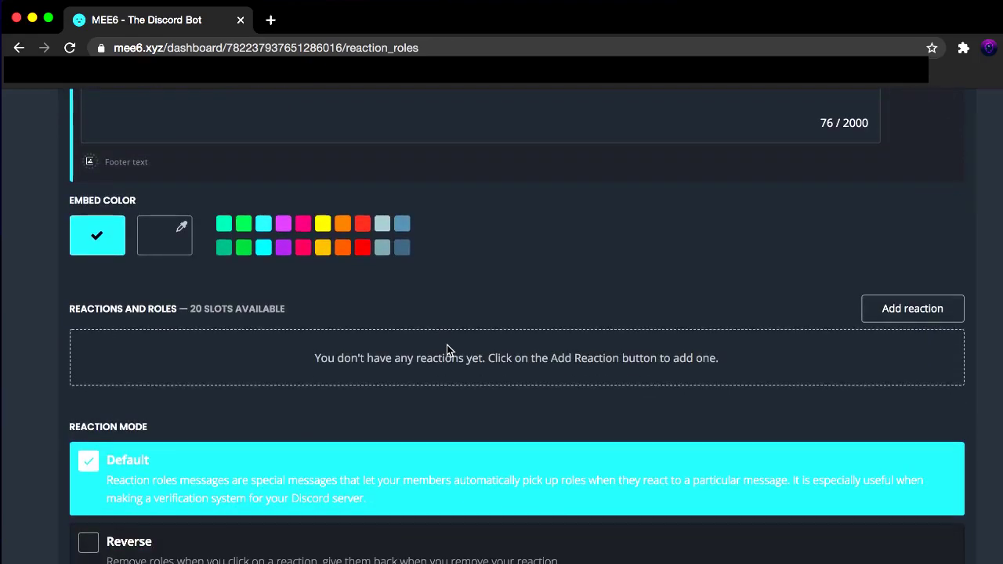
click(893, 323)
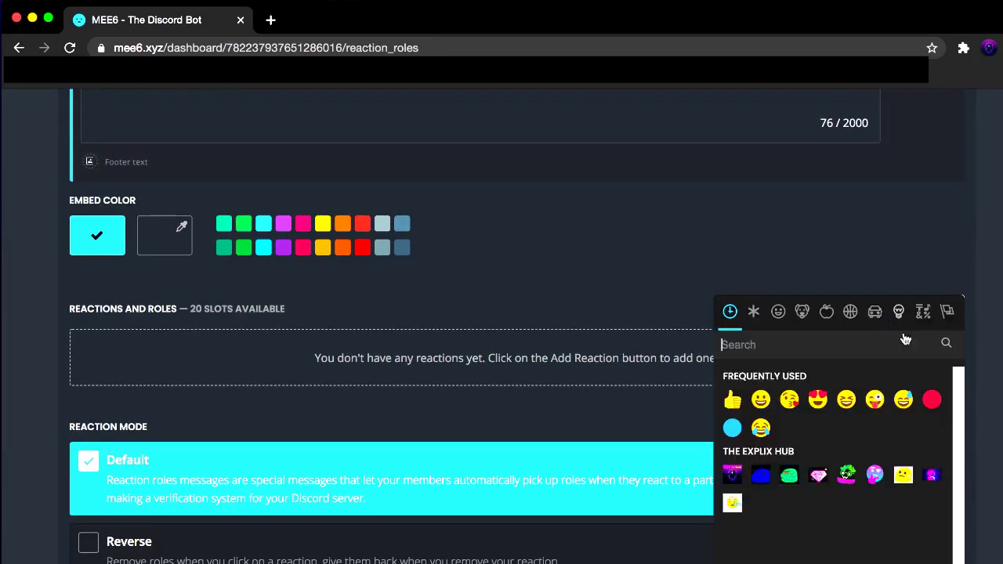
click(931, 400)
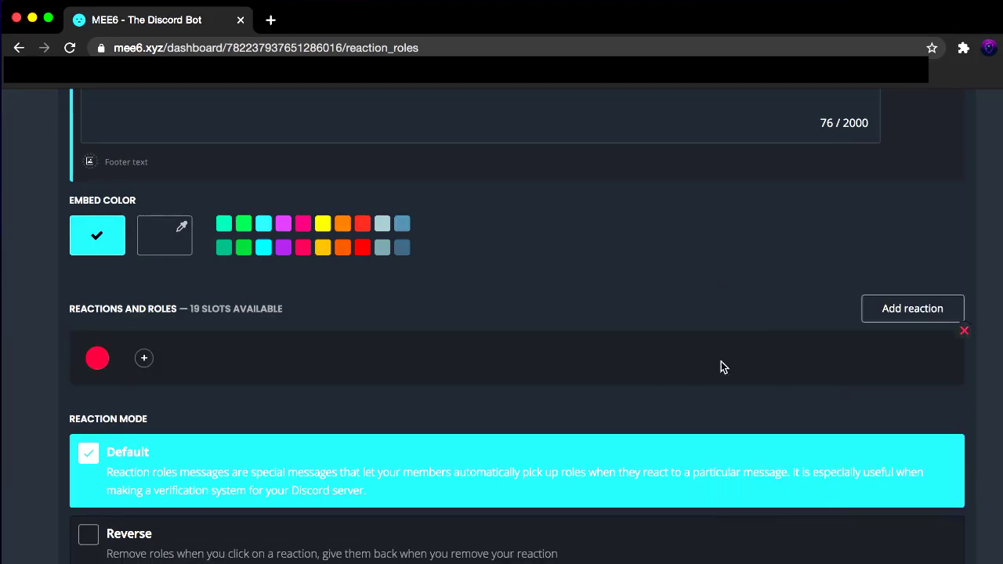
click(144, 359)
text(Red)
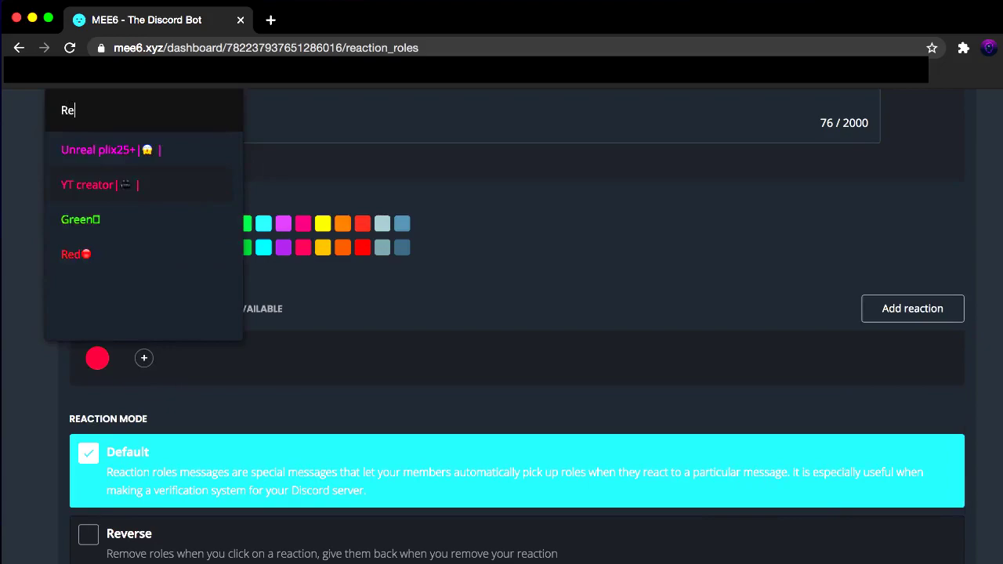
click(102, 153)
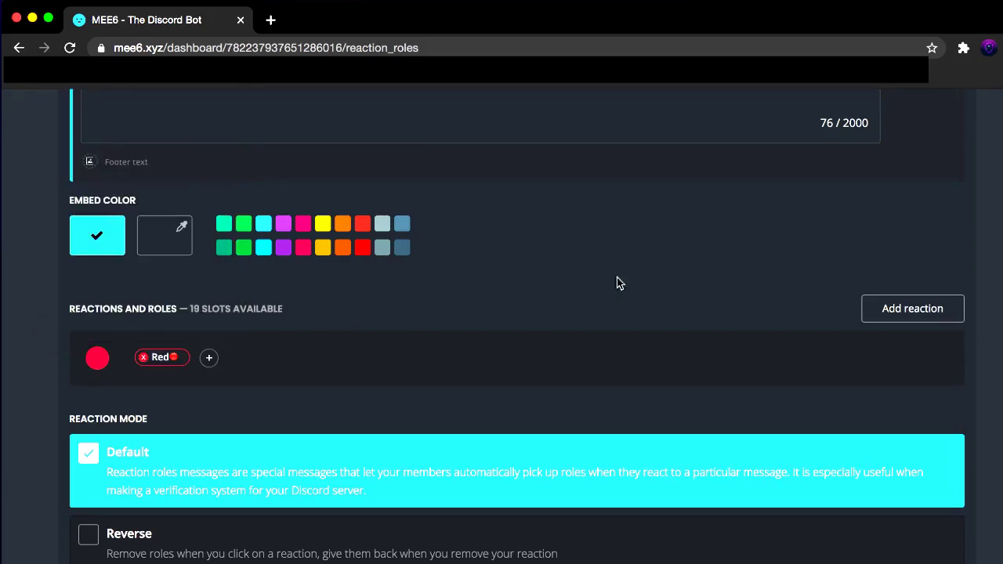
- Add a blue circle reaction to the message and assign the Blue role to it
click(919, 314)
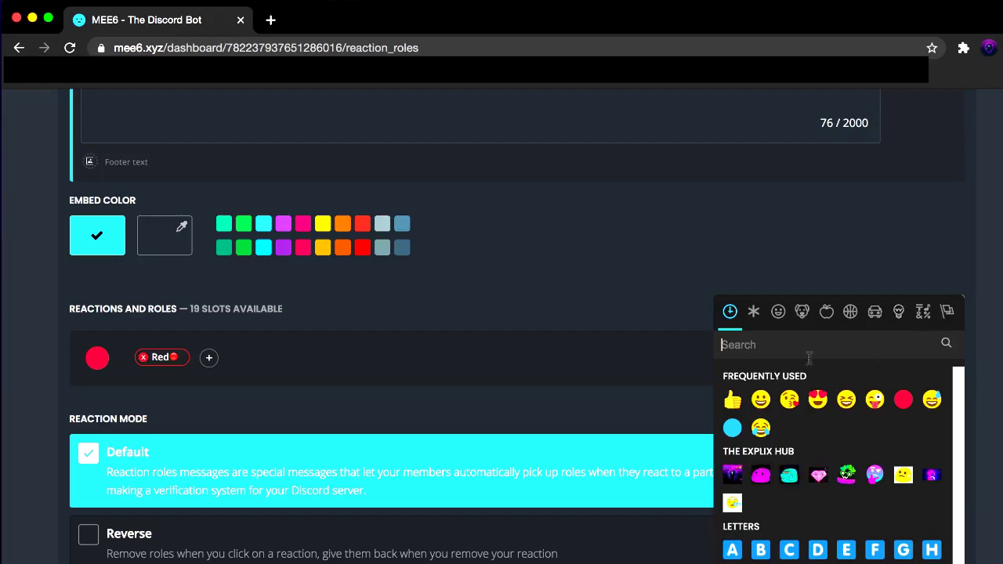
click(732, 428)
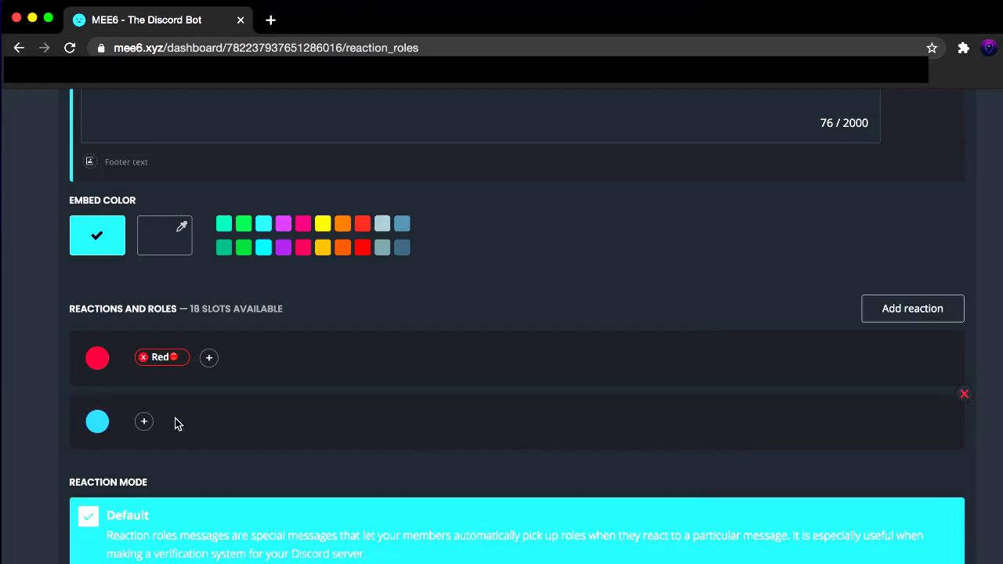
click(145, 423)
text(Blue)
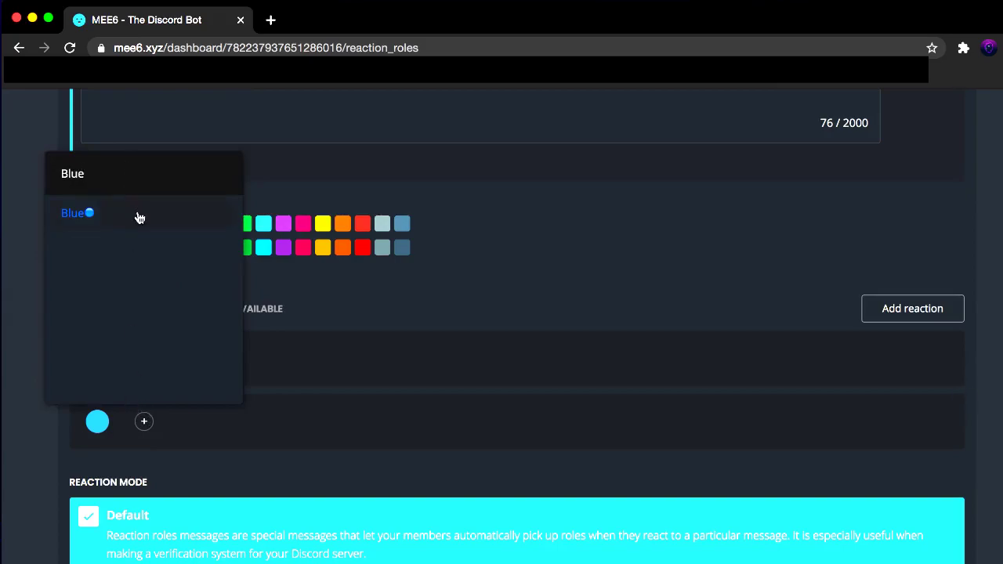
click(139, 218)
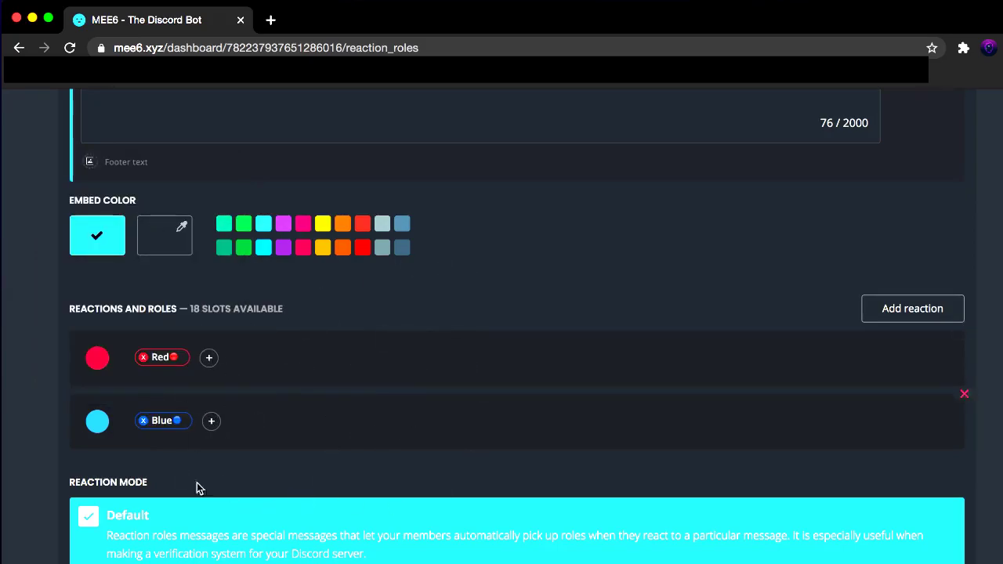
- Disallow members from picking up multiple roles and save the reaction roles message
scroll(321, 311, up, 10)
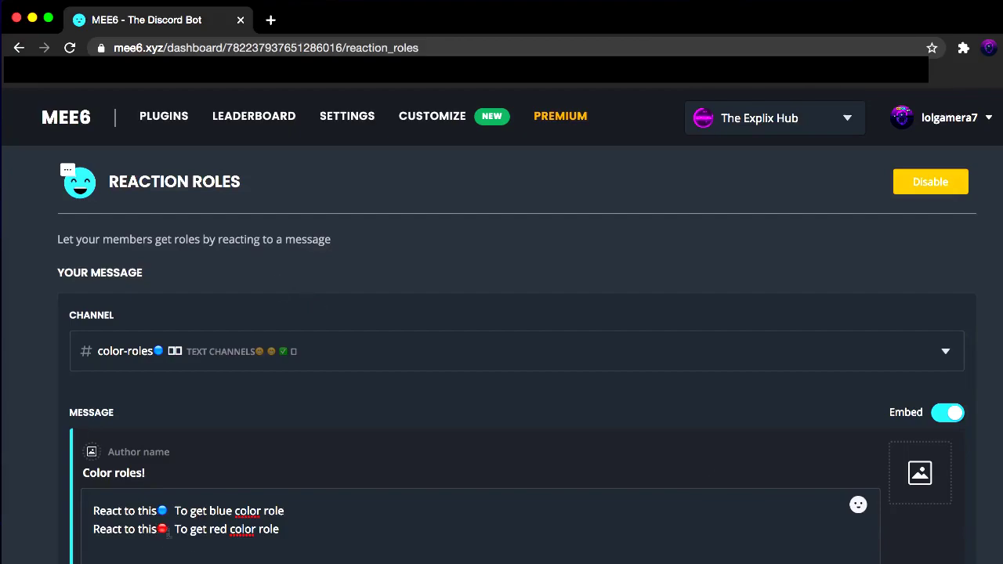
scroll(295, 523, down, 6)
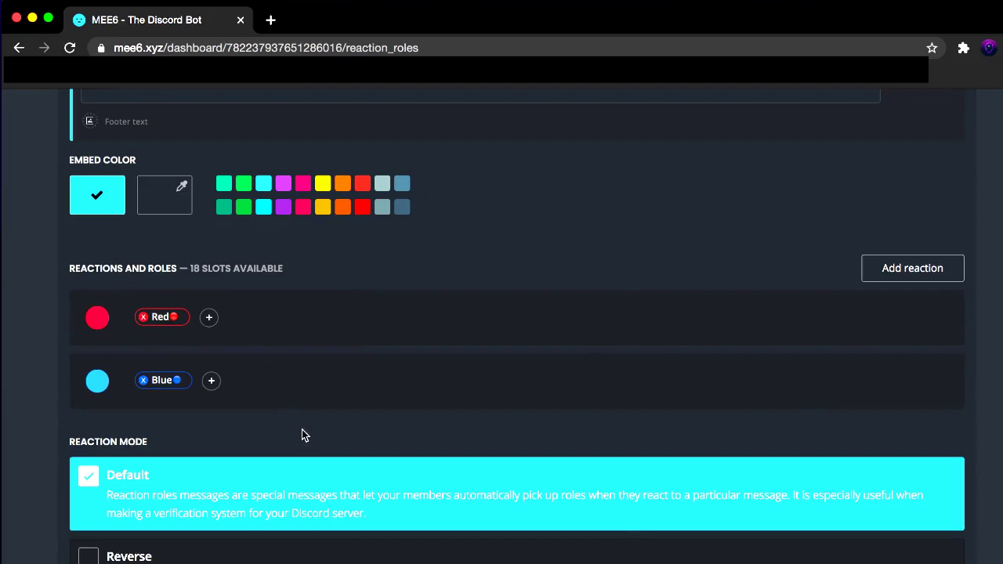
scroll(304, 435, down, 3)
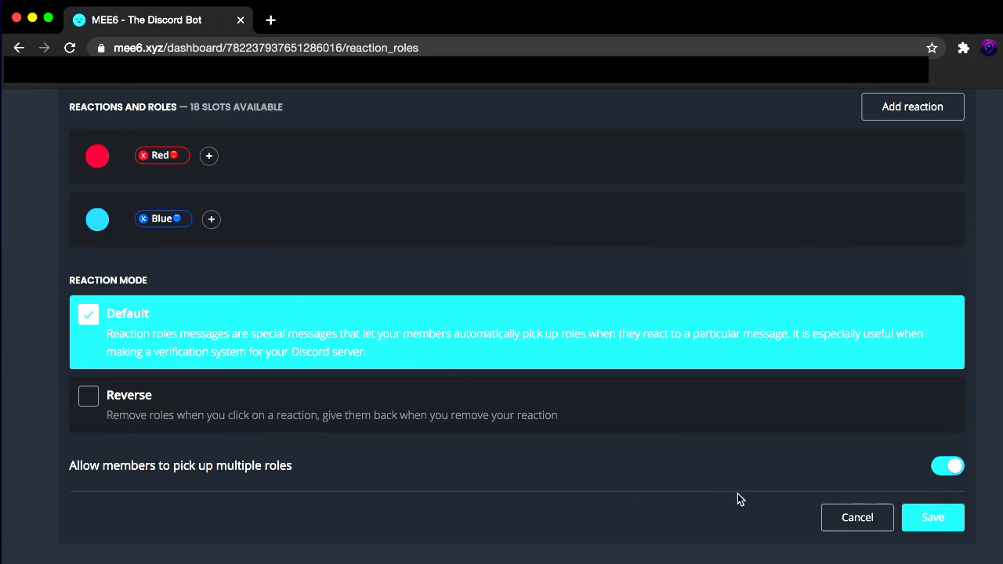
click(954, 470)
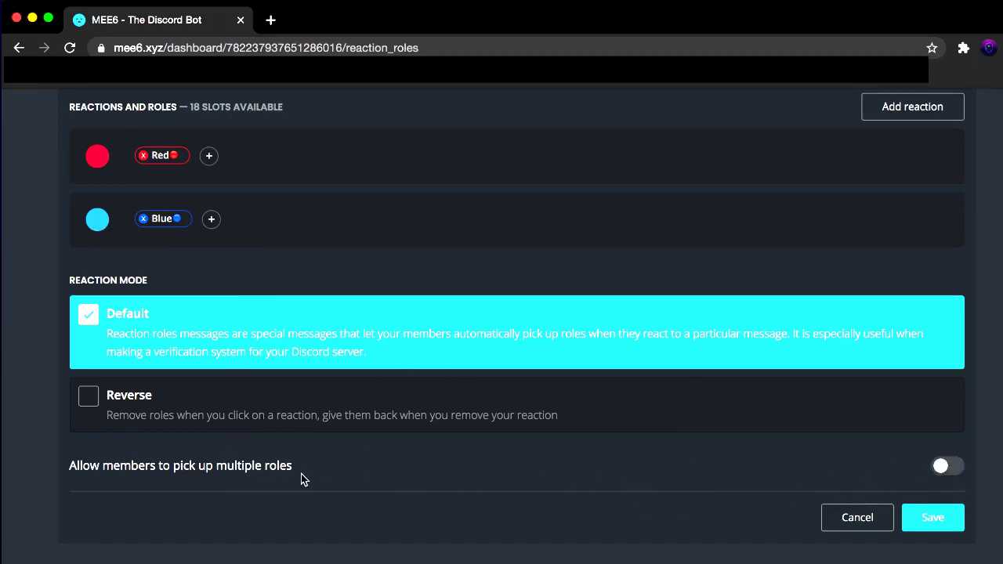
drag(280, 468, 180, 473)
click(317, 494)
click(945, 522)
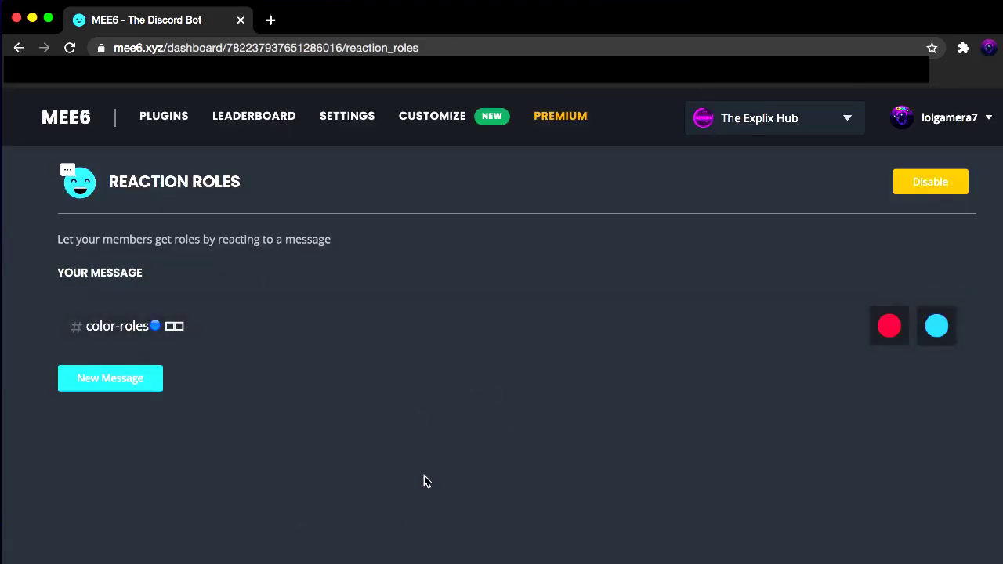
- Switch to Discord, open the server owner's profile beside the color-roles channel and remove its Red role
key(super+Tab)
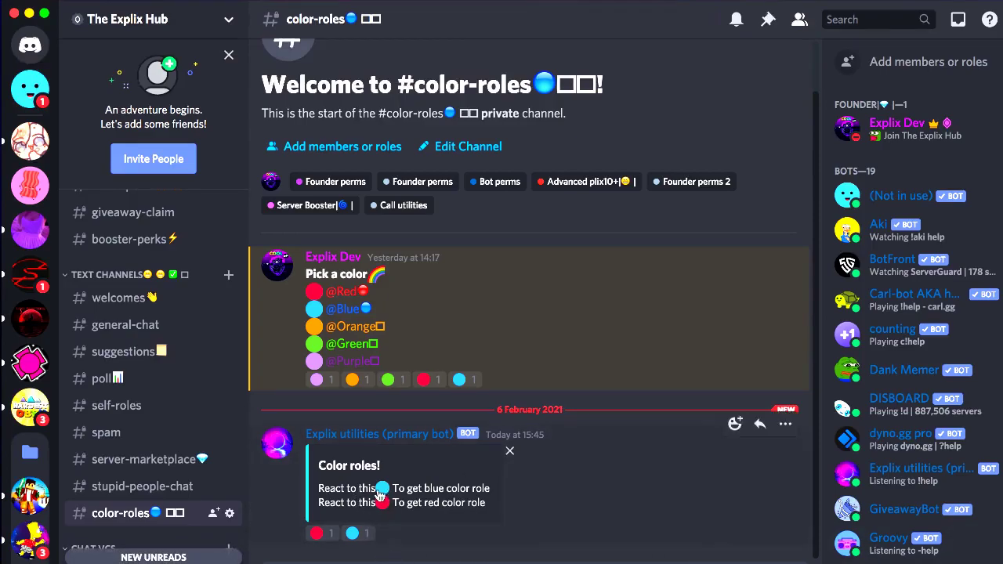
click(891, 135)
mouse_move(725, 507)
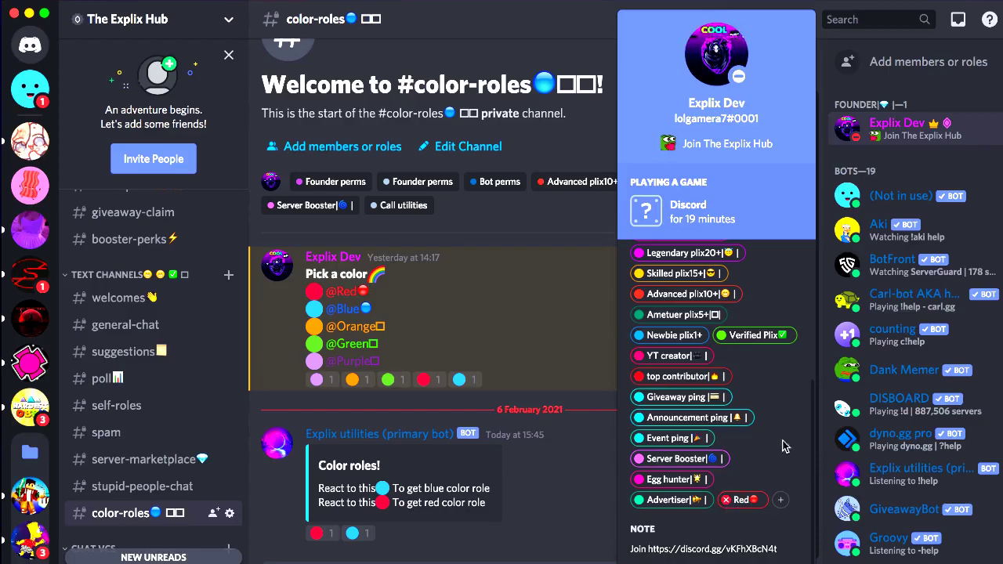
scroll(748, 411, up, 5)
scroll(752, 431, down, 5)
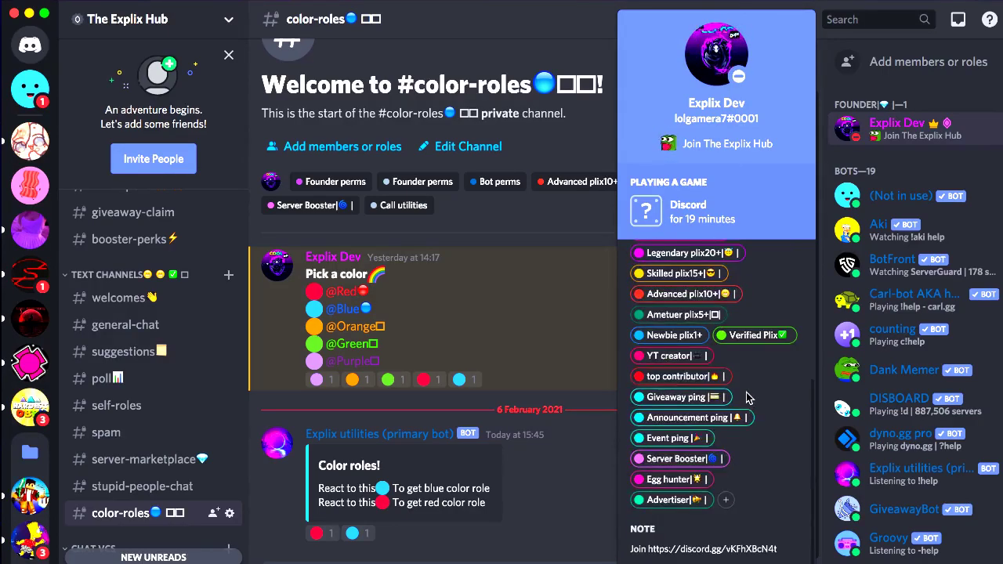
scroll(756, 431, up, 2)
scroll(756, 431, down, 2)
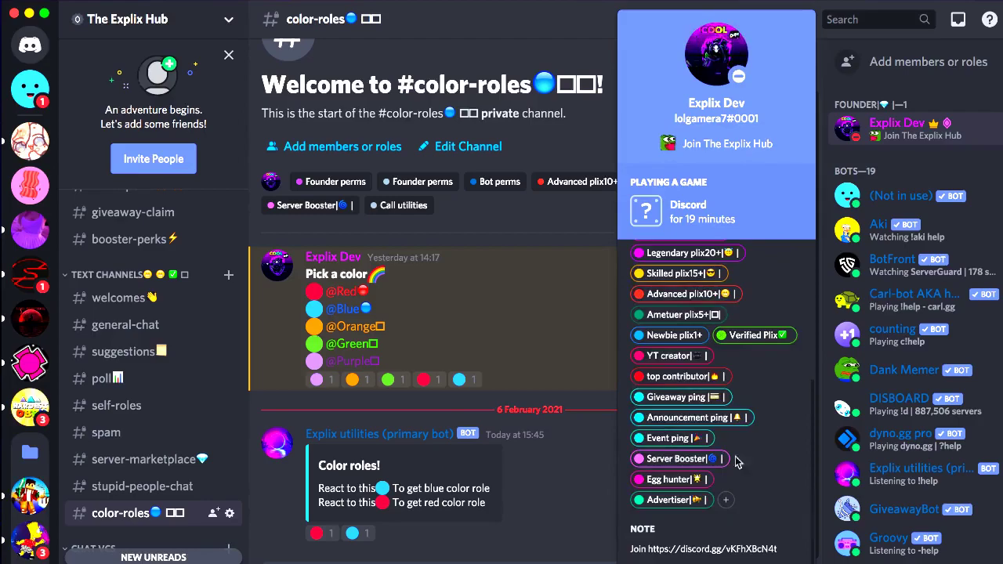
click(499, 555)
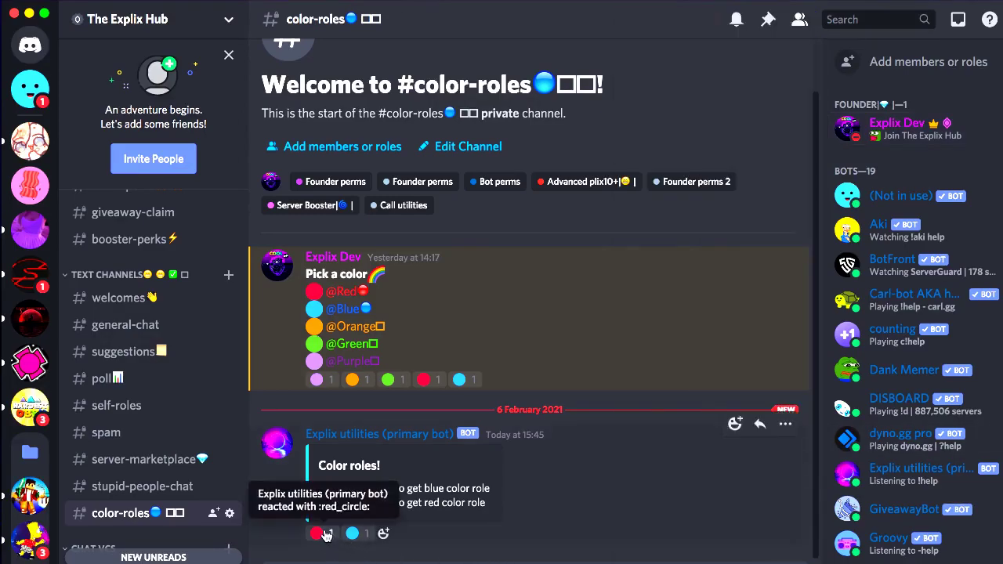
- React to the Color roles! message with the red circle and check the roles in the owner's profile
click(325, 533)
click(883, 141)
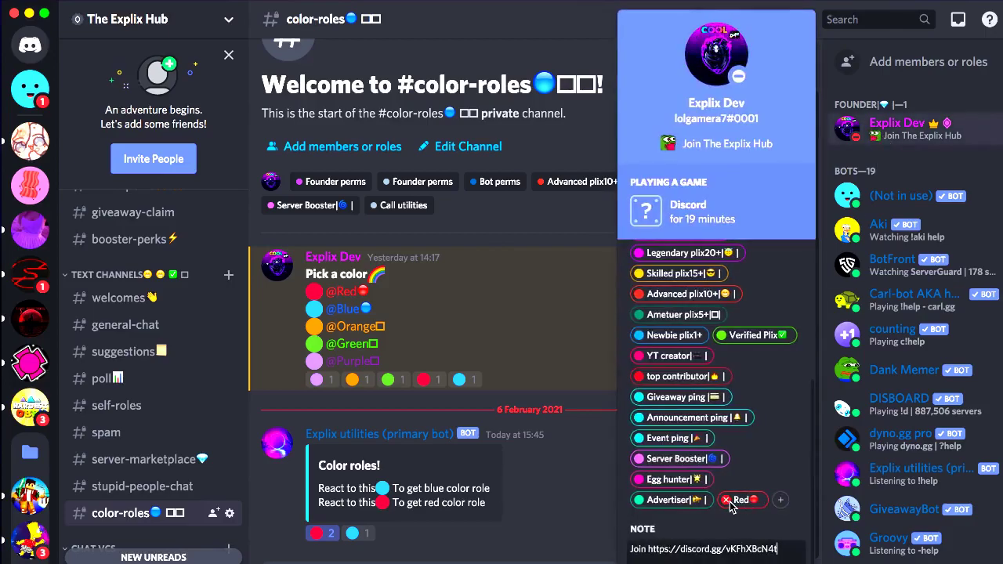
scroll(731, 470, up, 5)
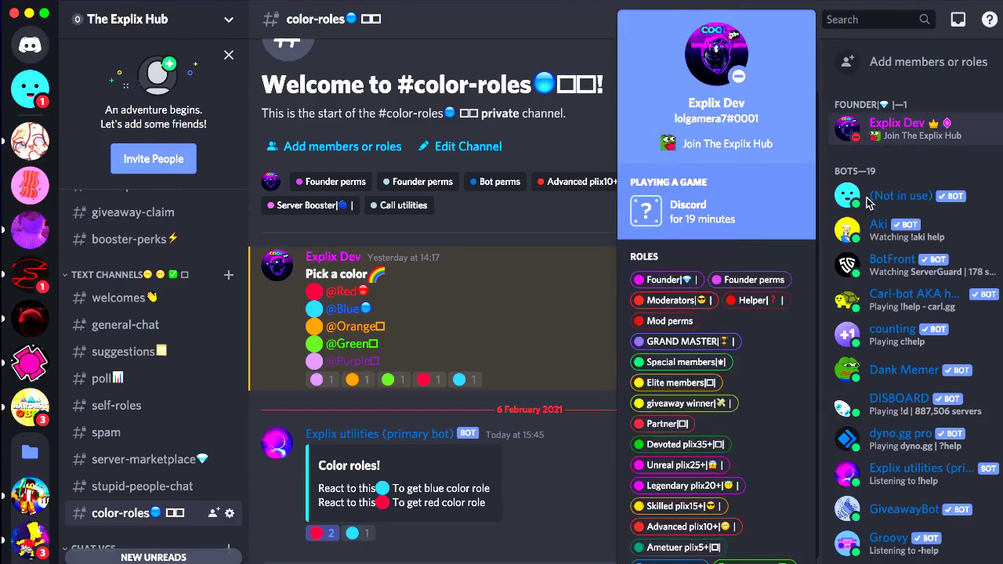
click(889, 141)
- Replace the red circle reaction with the blue circle and check the owner's profile for its roles
click(320, 533)
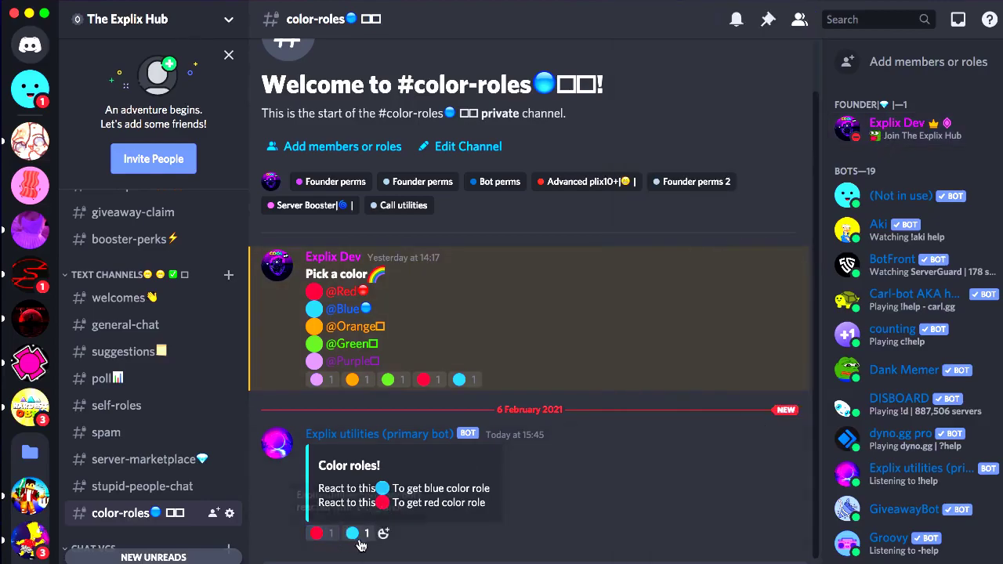
click(357, 537)
click(893, 139)
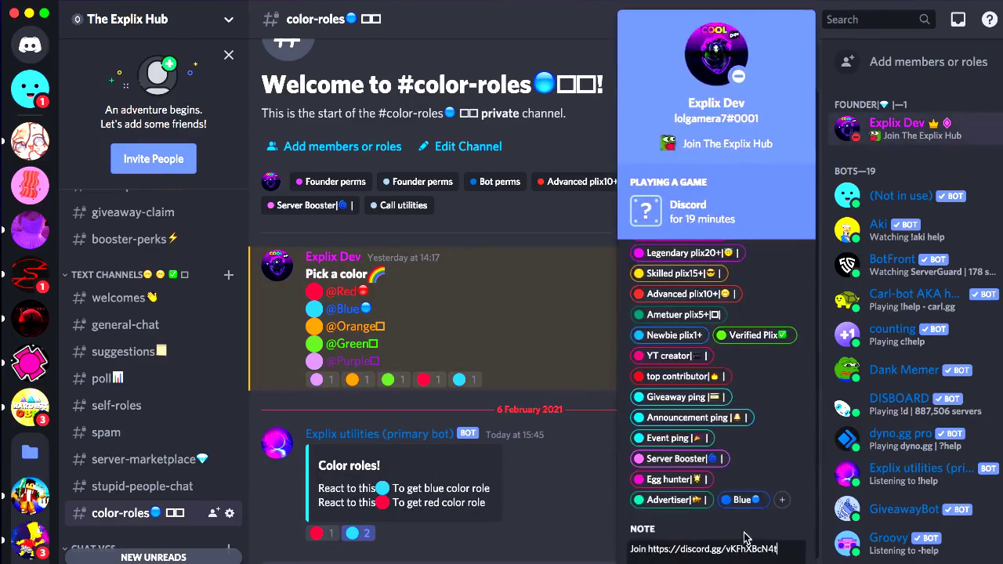
click(944, 123)
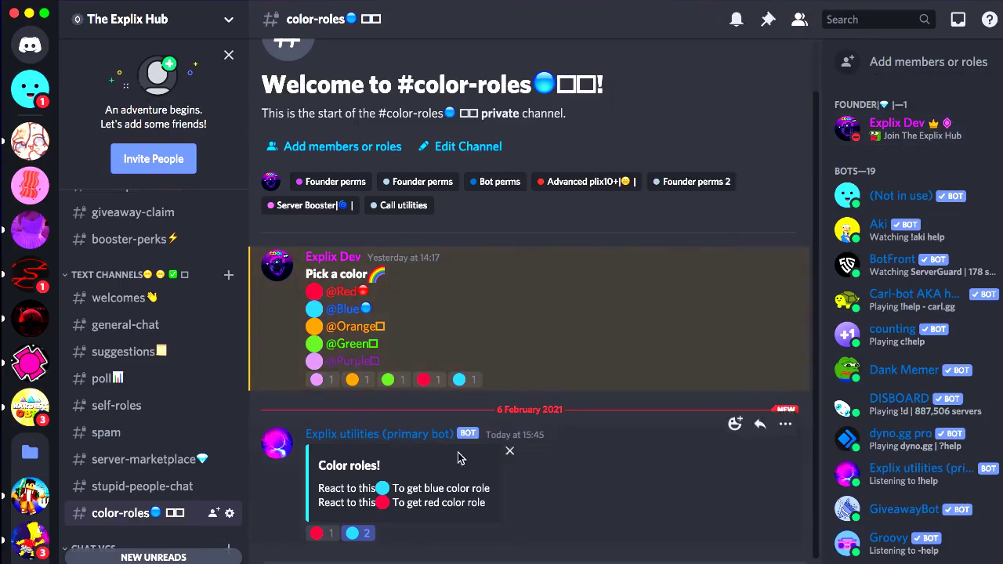
- Test role switching on the Color roles! message by reacting red, blue and red again, checking the owner's profile roles after each reaction
click(318, 533)
click(877, 141)
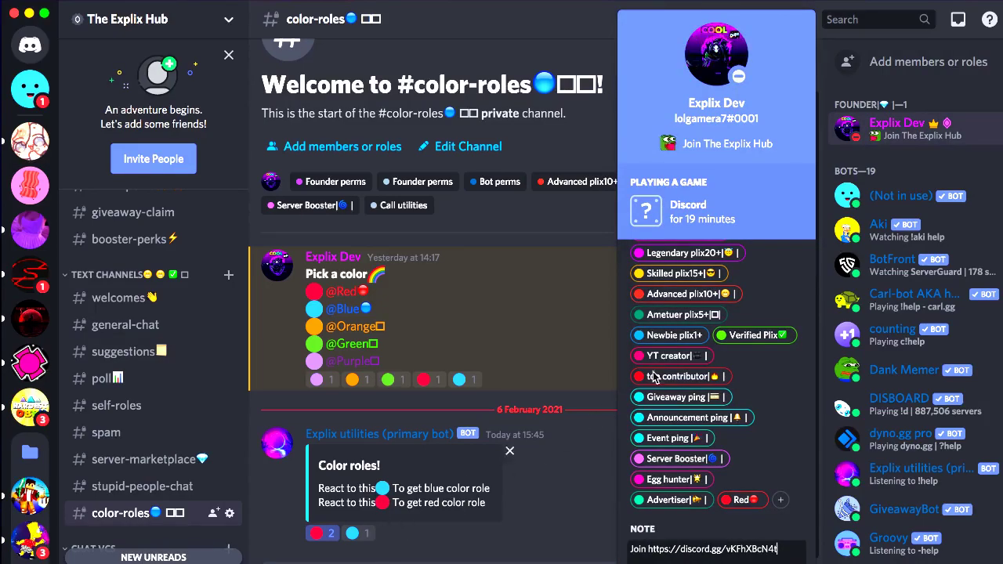
click(611, 344)
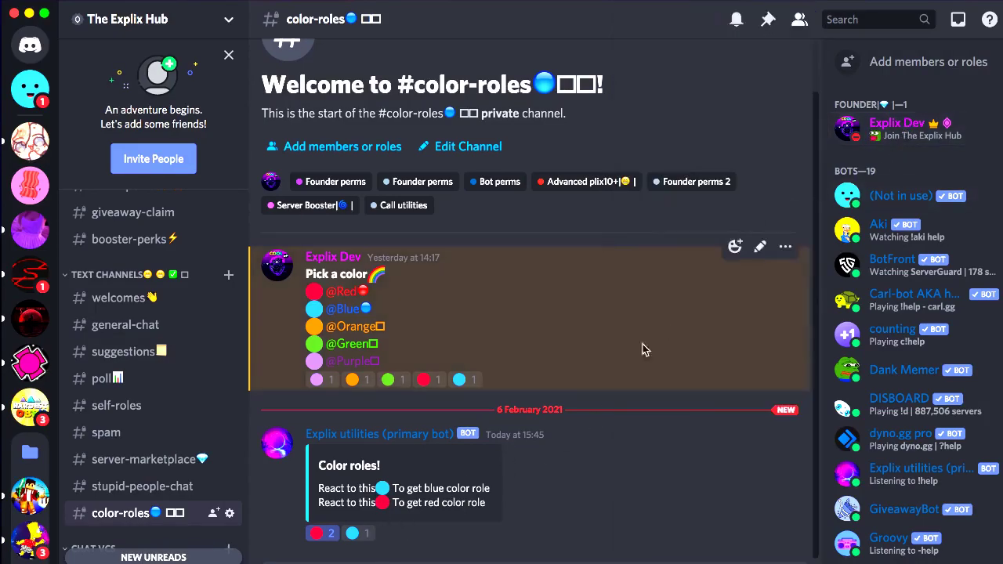
click(357, 536)
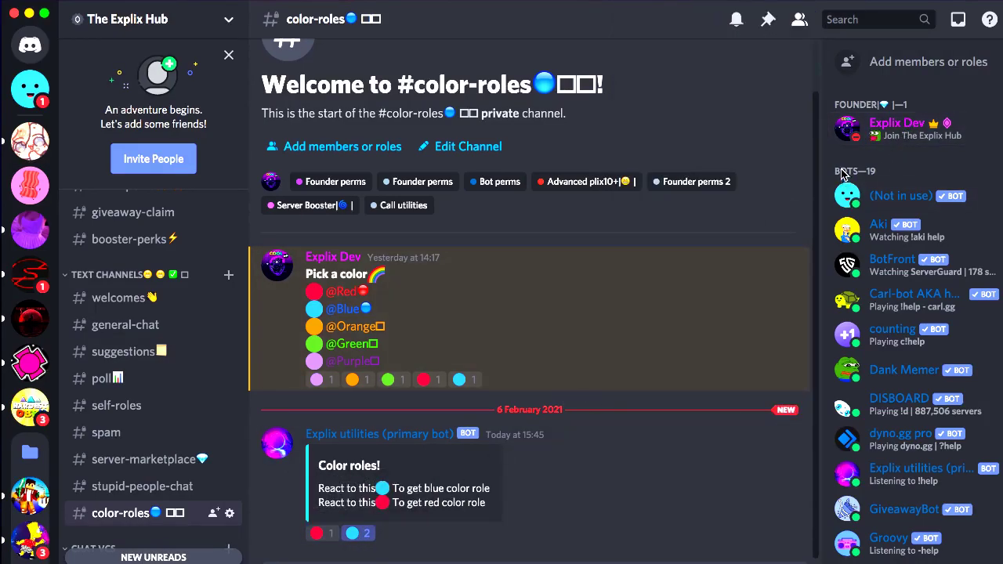
click(912, 142)
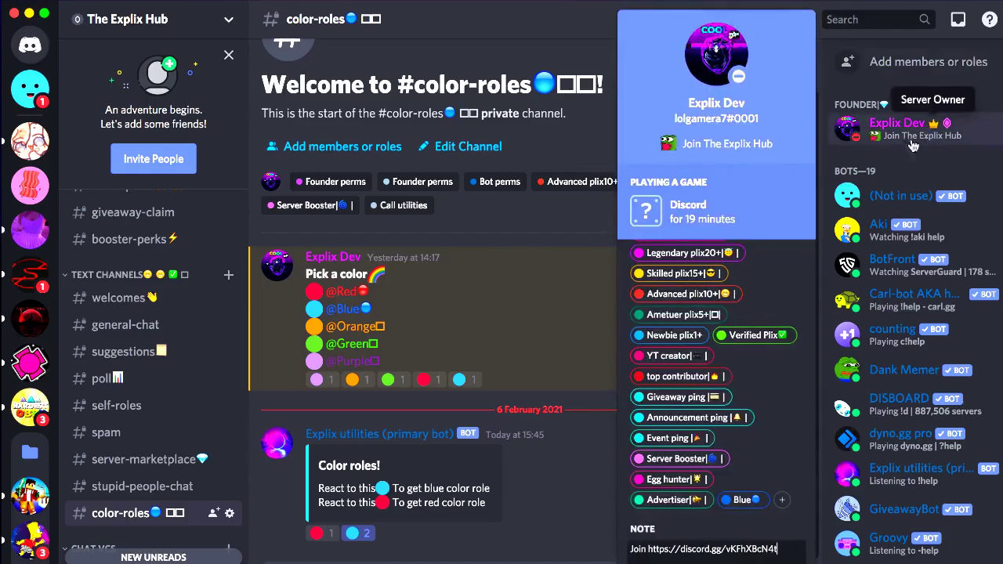
key(Escape)
click(318, 534)
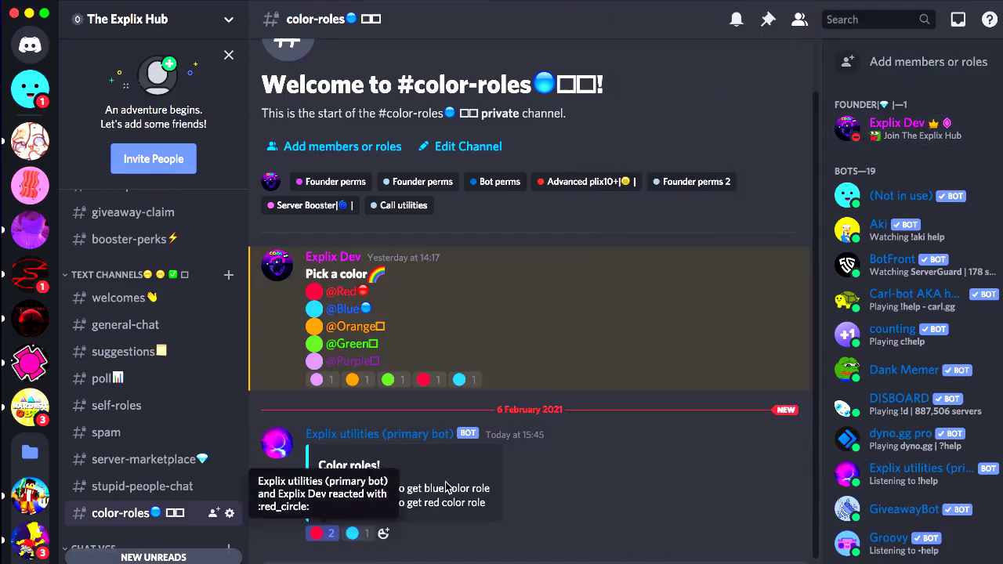
click(901, 128)
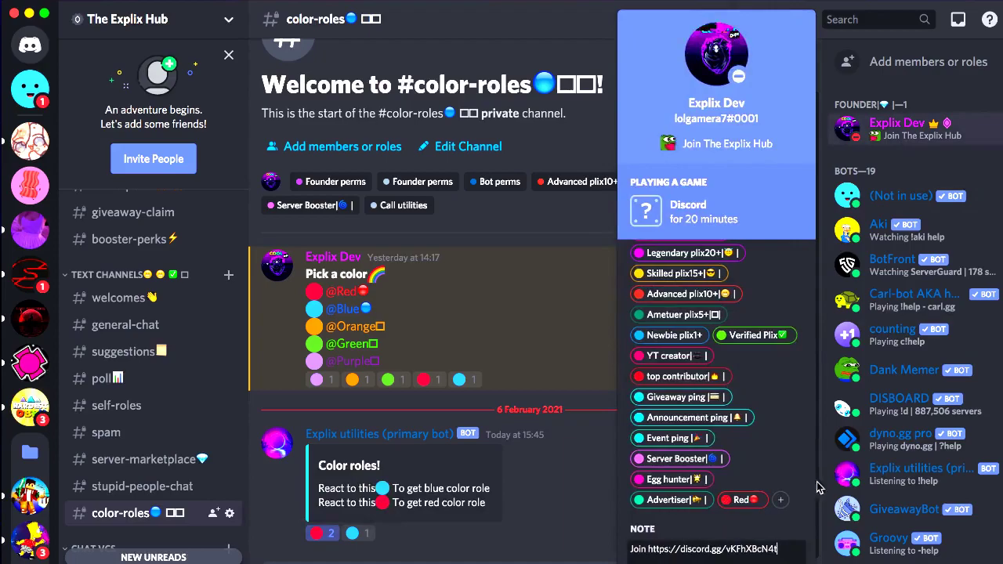
- Remove the red circle reaction from the Color roles! message, switch to MEE6 and save its reaction-role message in Default mode without multiple roles
key(Escape)
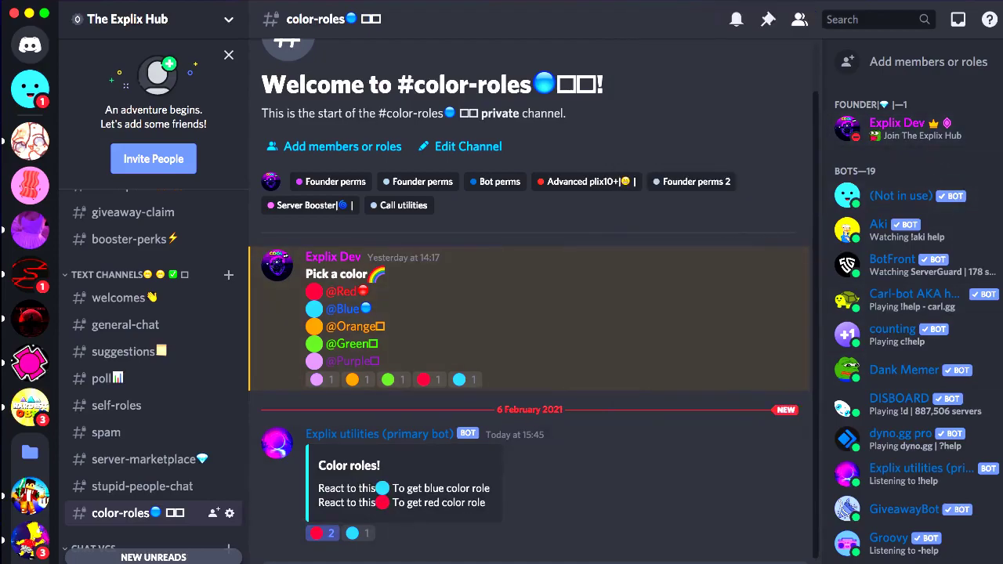
click(318, 533)
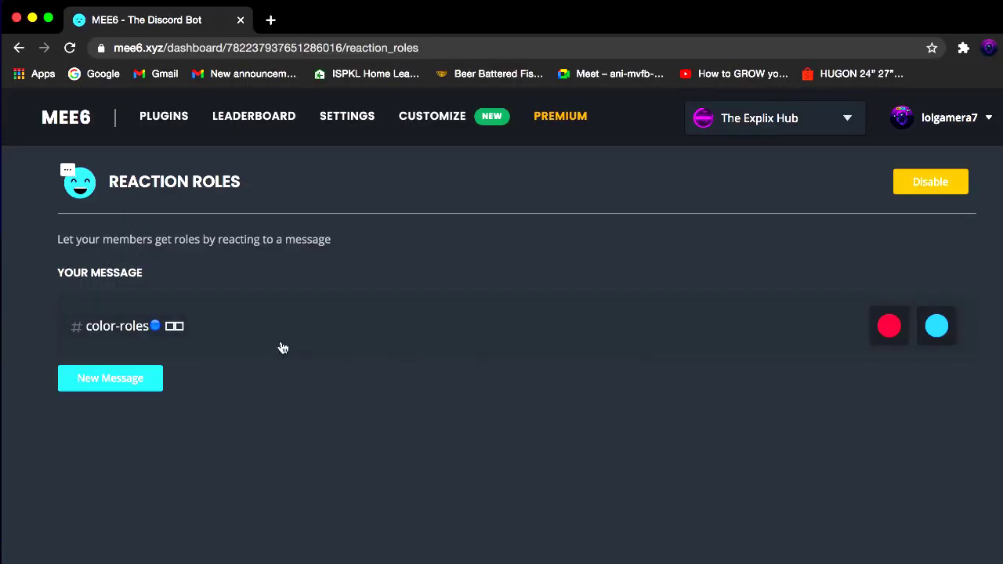
click(115, 328)
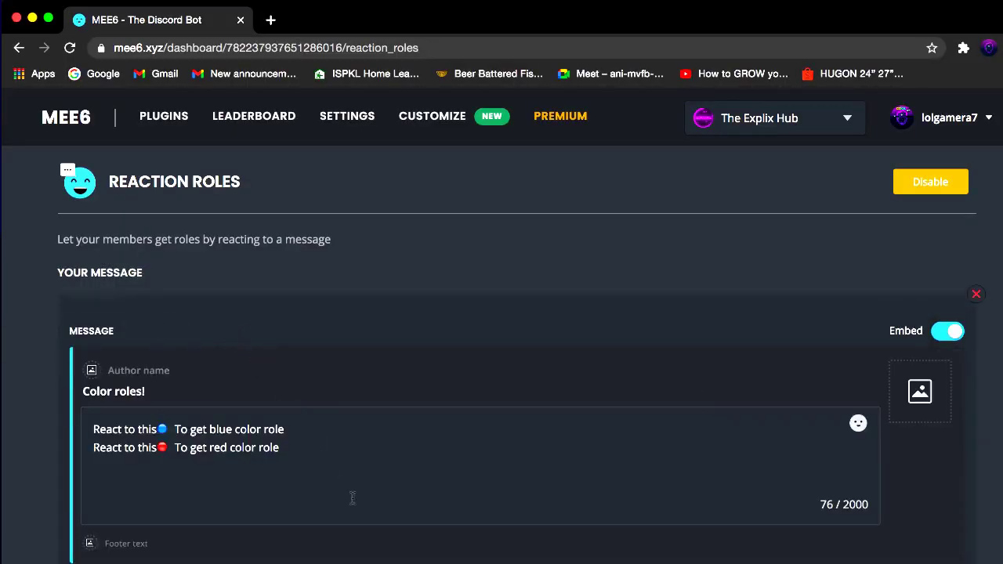
scroll(353, 498, down, 10)
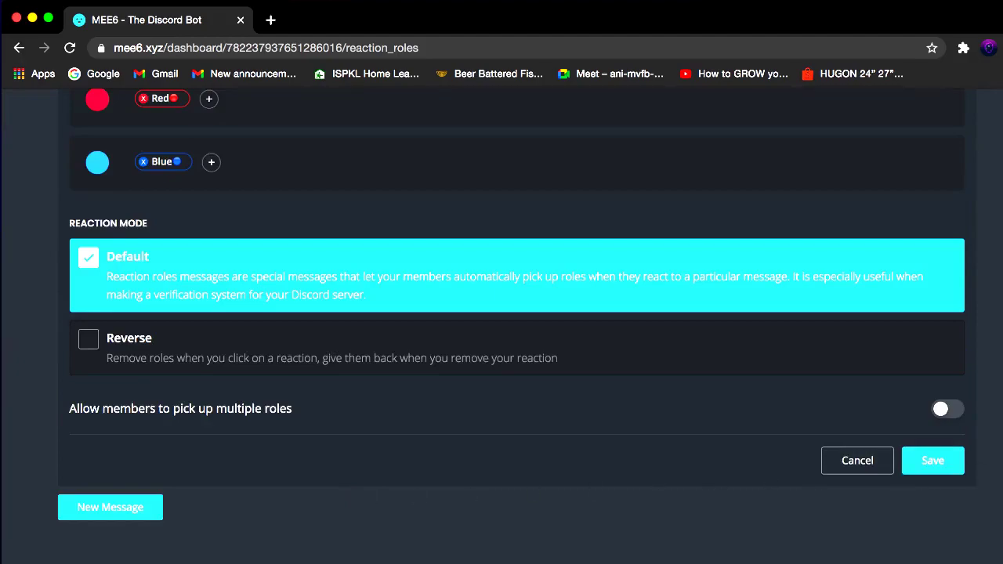
click(943, 461)
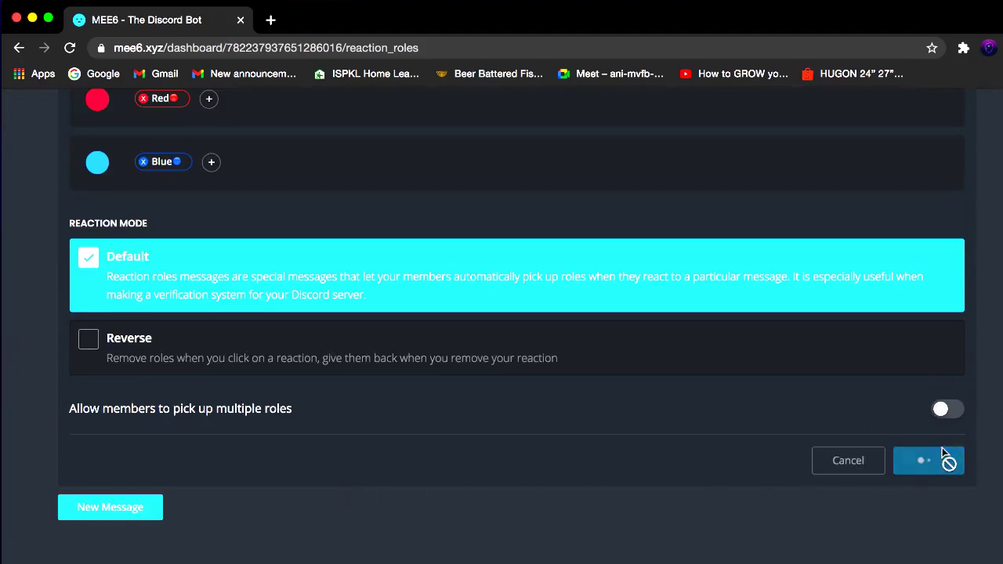
- Switch to Discord, react to the Color roles! message with the blue circle and check the roles in the owner's profile
key(super+Tab)
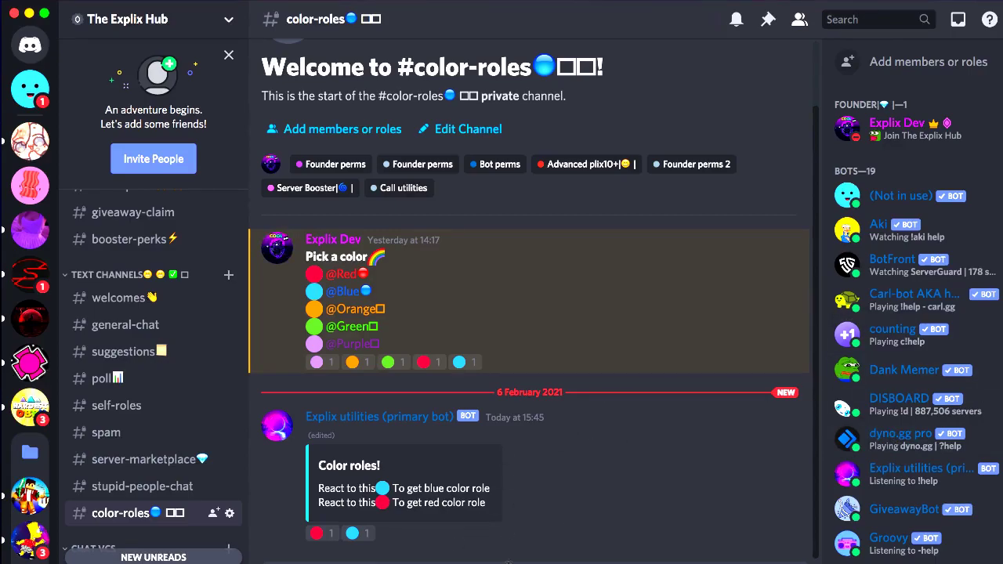
click(359, 533)
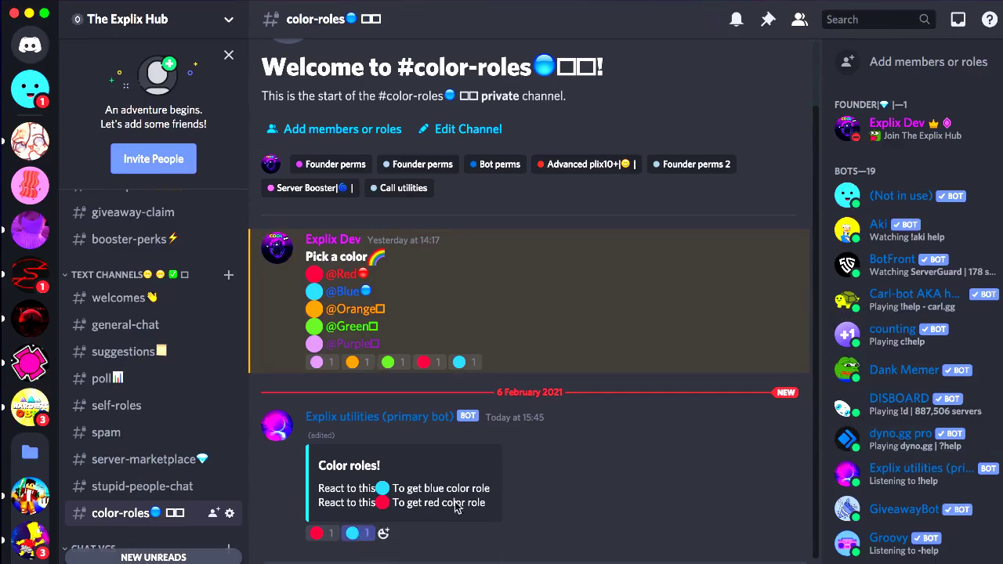
click(870, 138)
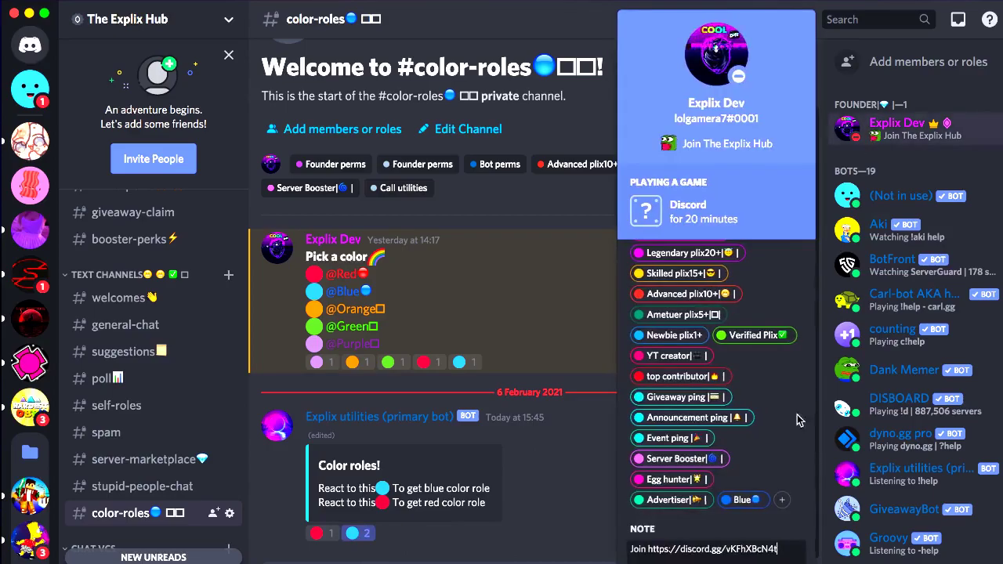
- Switch the reaction on the Color roles! message to the red circle, check the owner's profile roles and close the profile
click(316, 533)
click(897, 126)
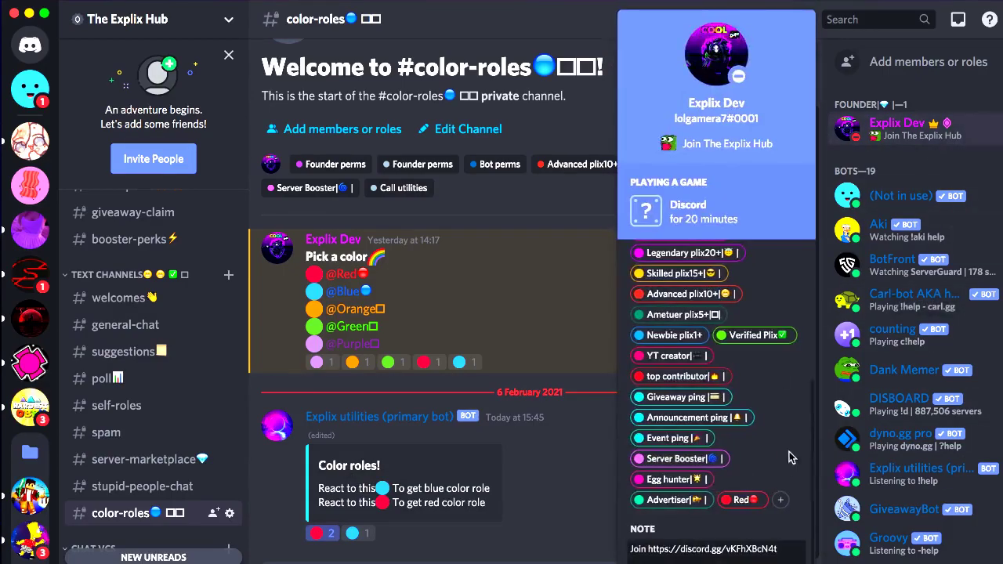
click(914, 135)
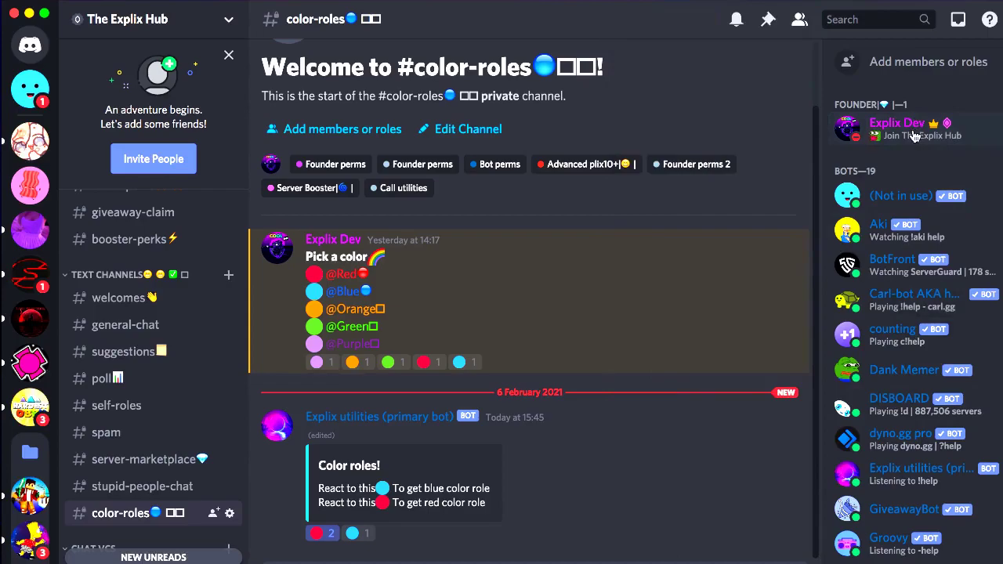